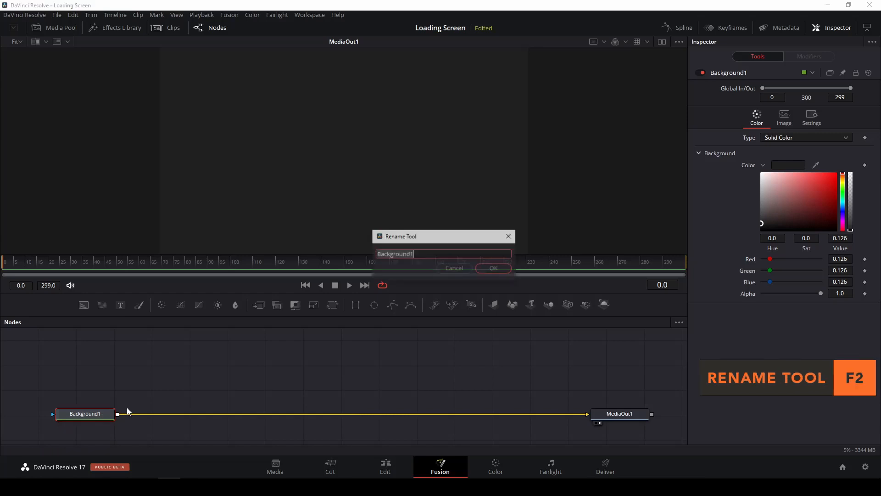
- Rename the Background1 node as main_background
text(main_background)
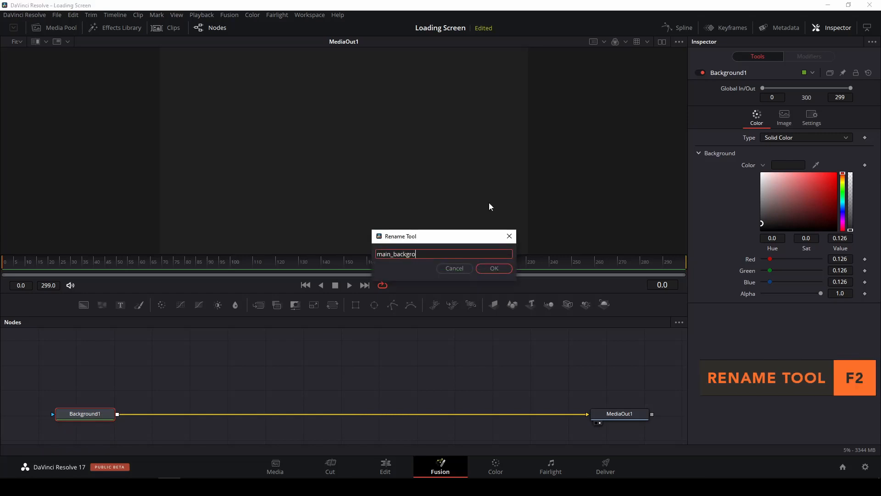
key(Return)
- Add fusionfx_logo.png from the media pool to the node graph and merge it over main_background before MediaOut1
click(55, 27)
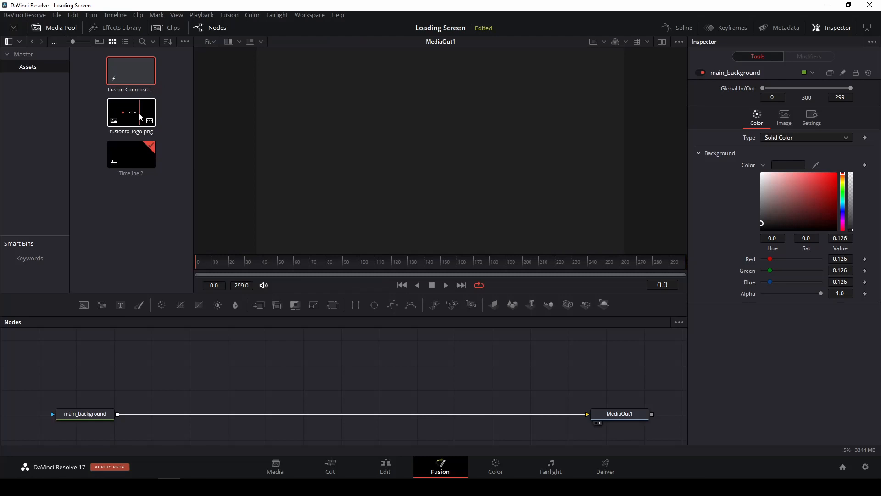
drag(138, 116, 158, 356)
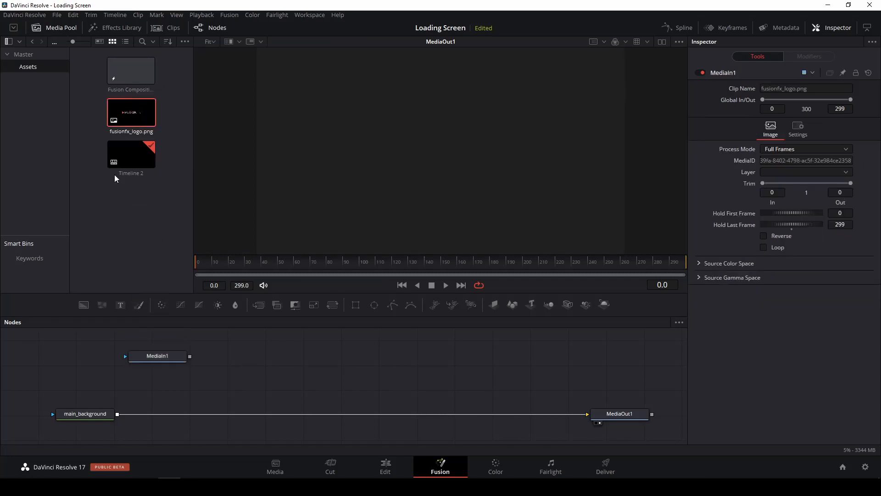
click(74, 26)
click(262, 301)
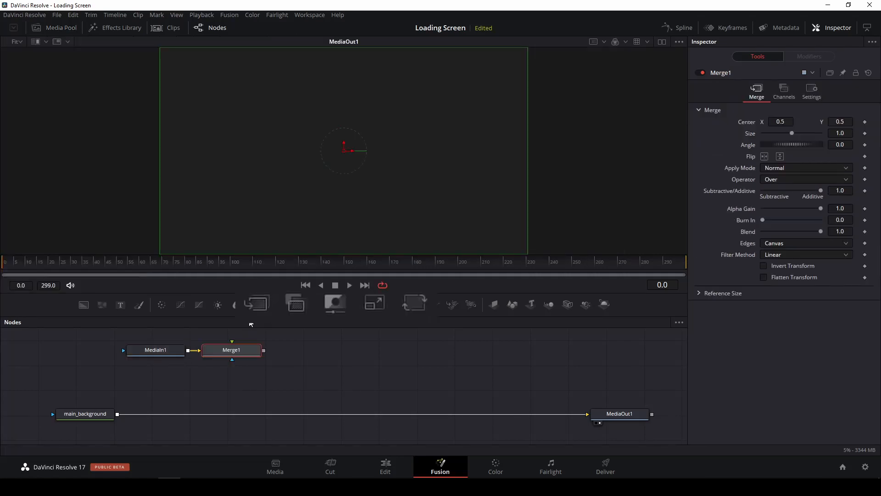
drag(231, 361, 185, 416)
drag(188, 351, 186, 409)
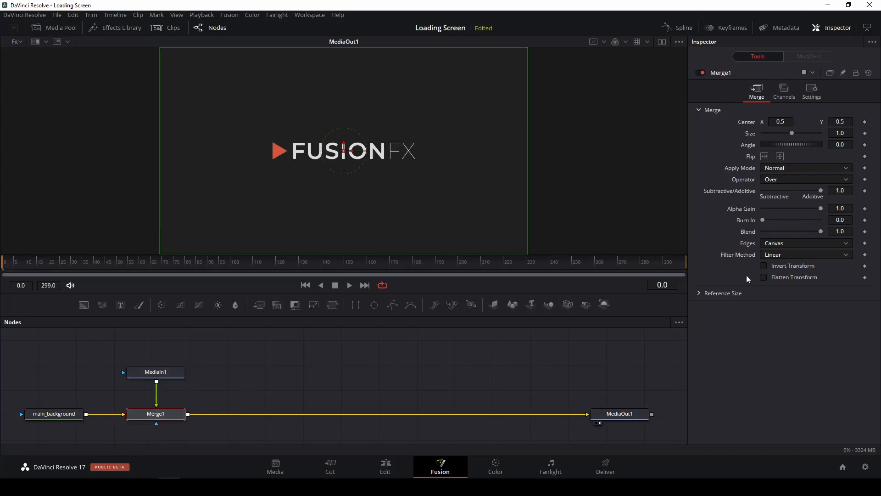
- Scale the merged logo to a size of 0.853 and raise it to Center Y 0.574
drag(791, 134, 754, 132)
drag(690, 162, 682, 162)
- Rename the MediaIn1 node holding the logo image as logo
click(145, 375)
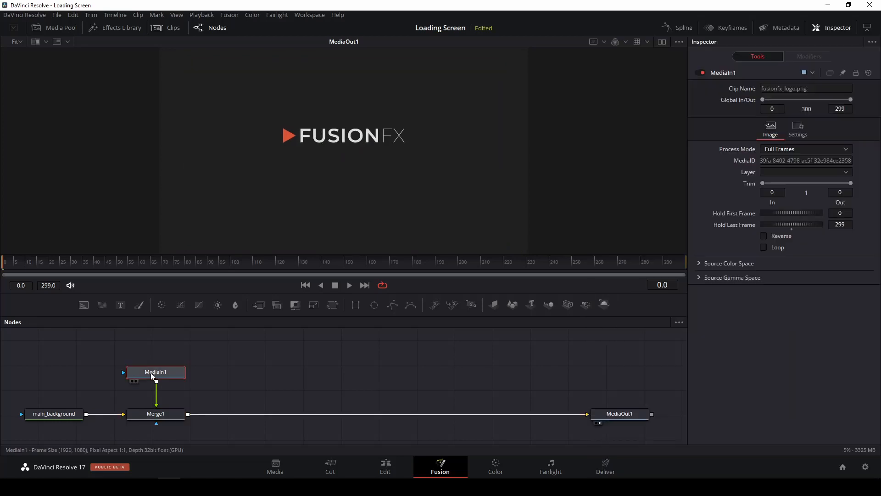
key(F2)
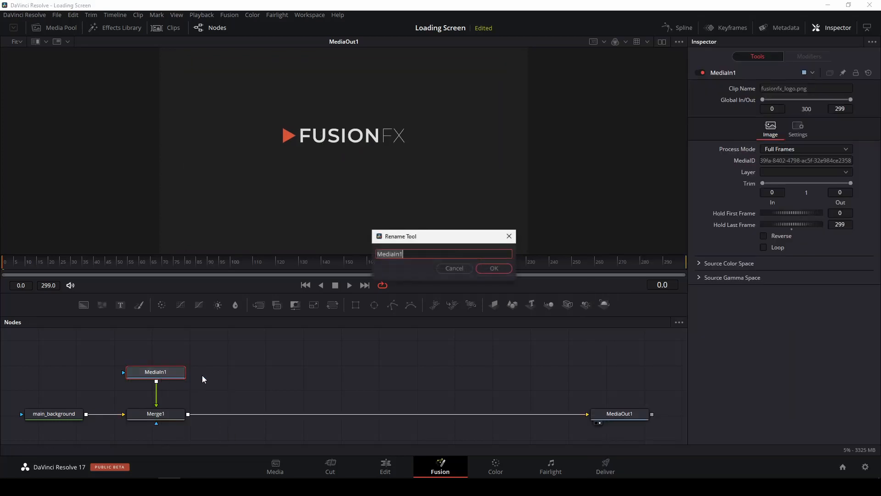
text(logo)
key(Return)
- Add a Rectangle mask and a new Background node, and connect the rectangle as the background's mask
click(338, 344)
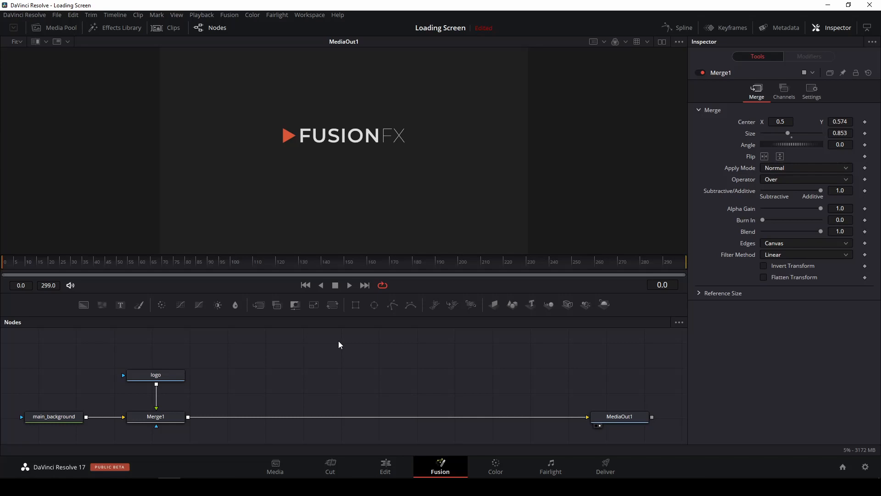
click(366, 303)
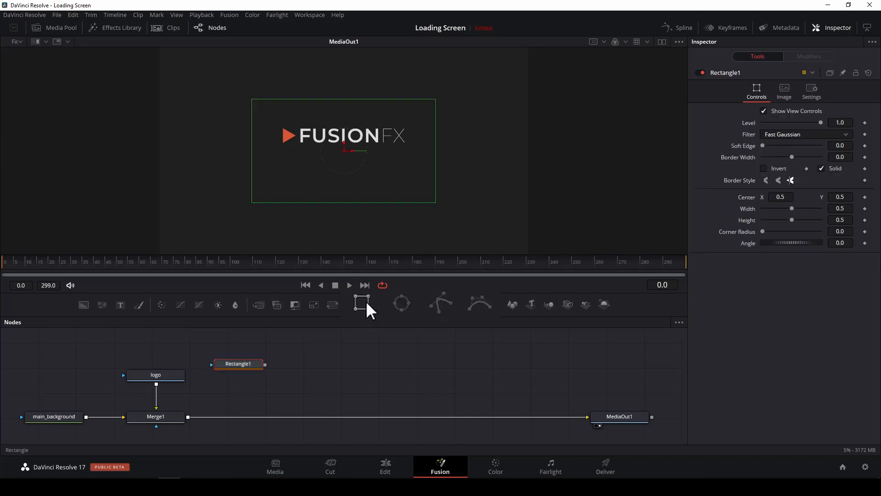
click(82, 304)
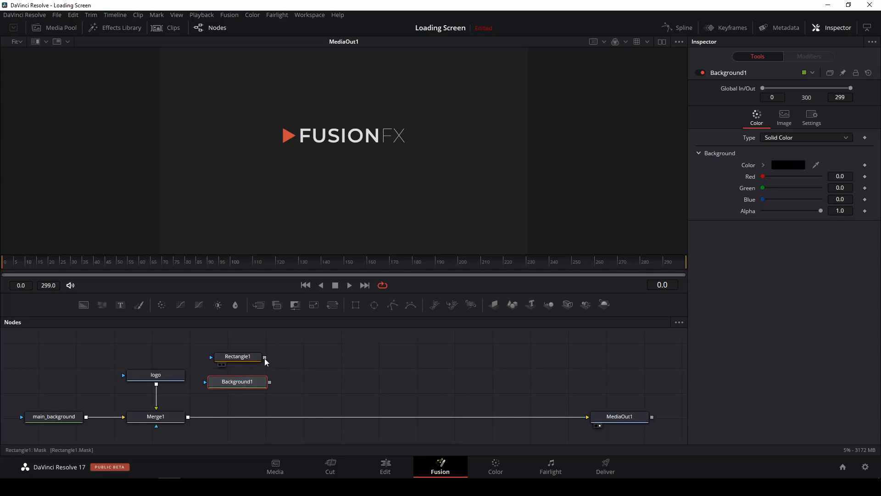
drag(264, 358, 207, 383)
- Insert a new Merge node between Merge1 and MediaOut1 and connect the masked Background1 as its foreground
click(259, 303)
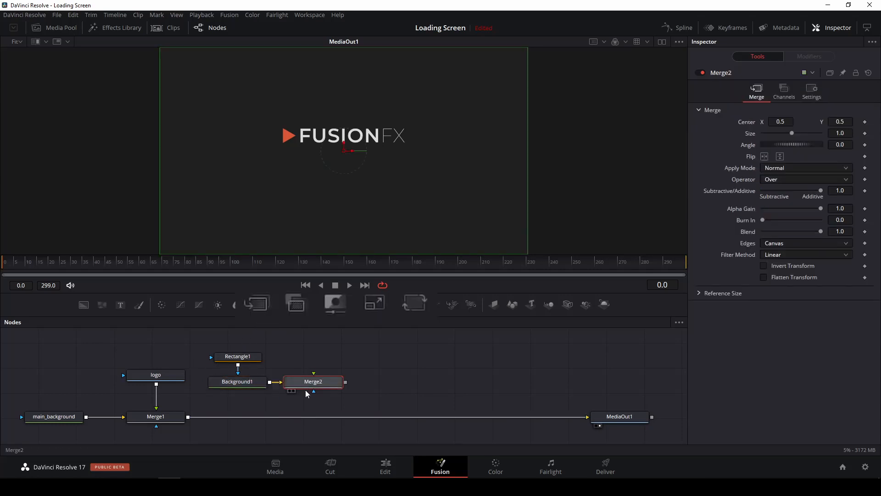
drag(314, 385, 251, 420)
drag(270, 382, 250, 407)
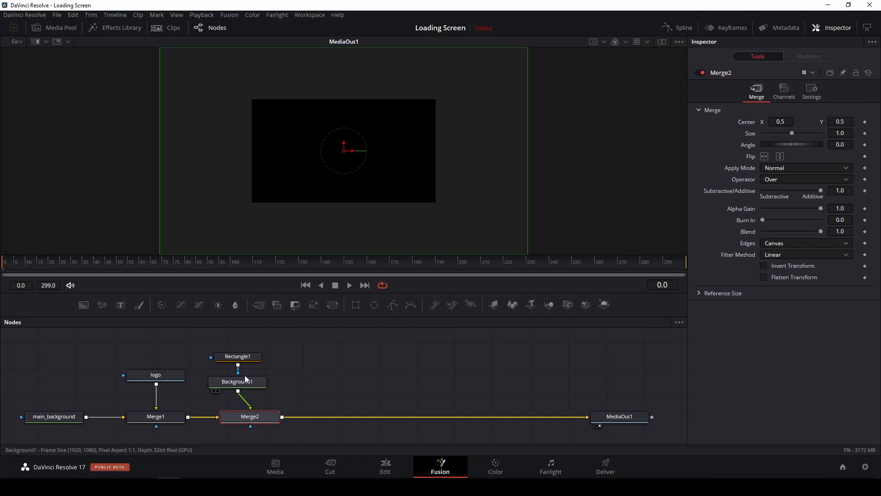
- Make the rectangle mask an outline by turning off Solid, hide its view controls, and set border width 0.001, width 0.3256 and height 0.047
click(240, 357)
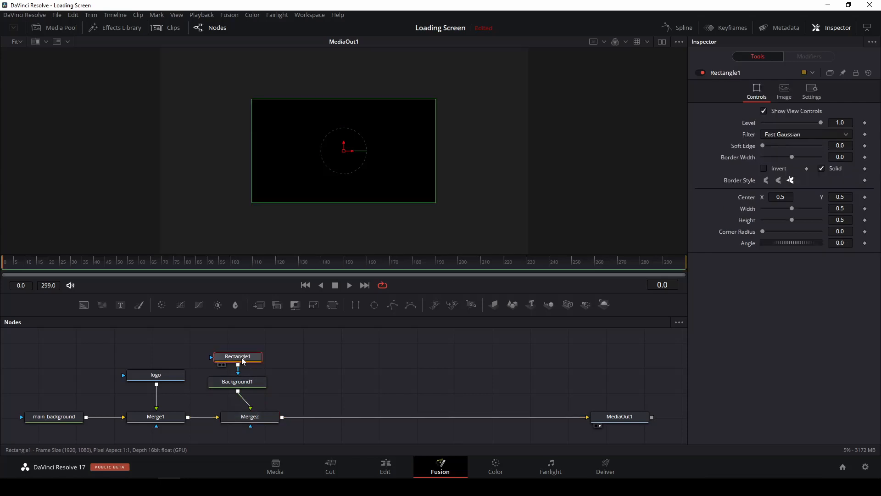
click(821, 169)
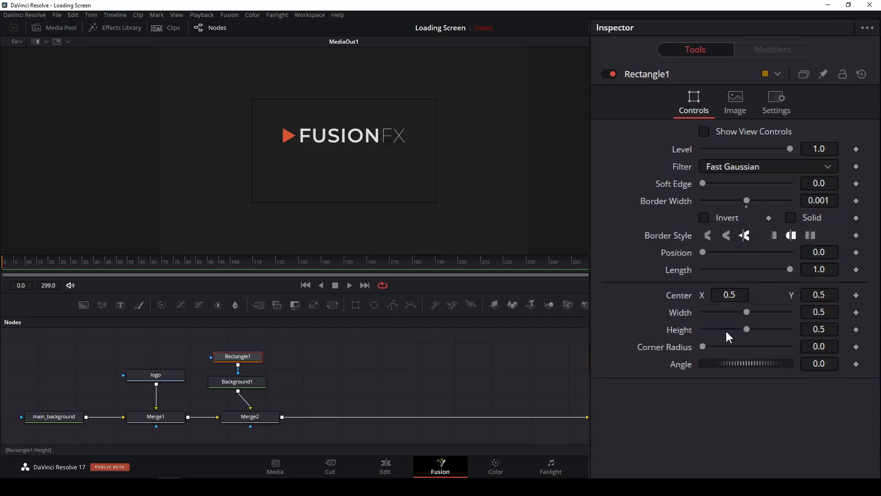
drag(747, 329, 707, 329)
drag(746, 312, 732, 312)
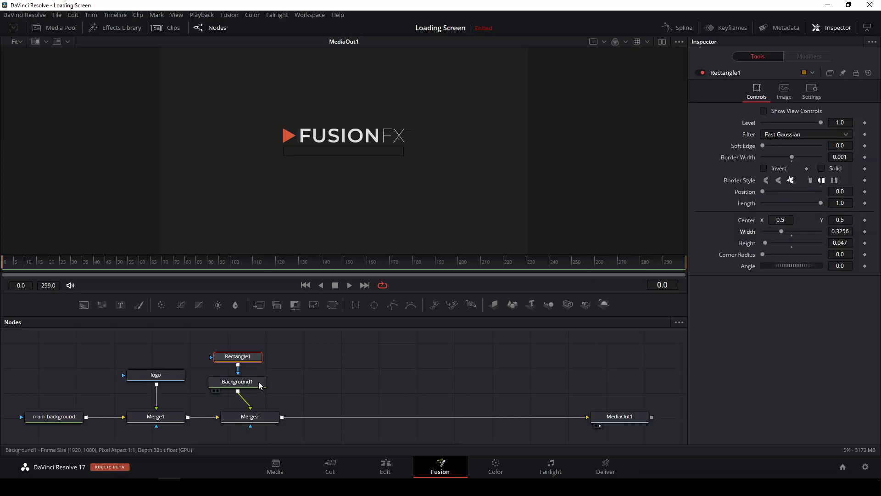
- Change the Background1 colour to a neutral dark grey with a value of 0.299
click(259, 384)
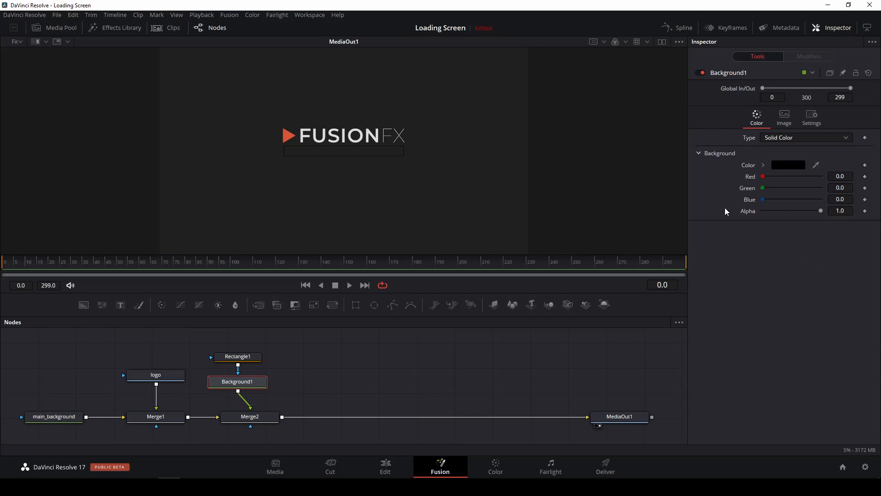
click(763, 164)
drag(762, 225, 753, 212)
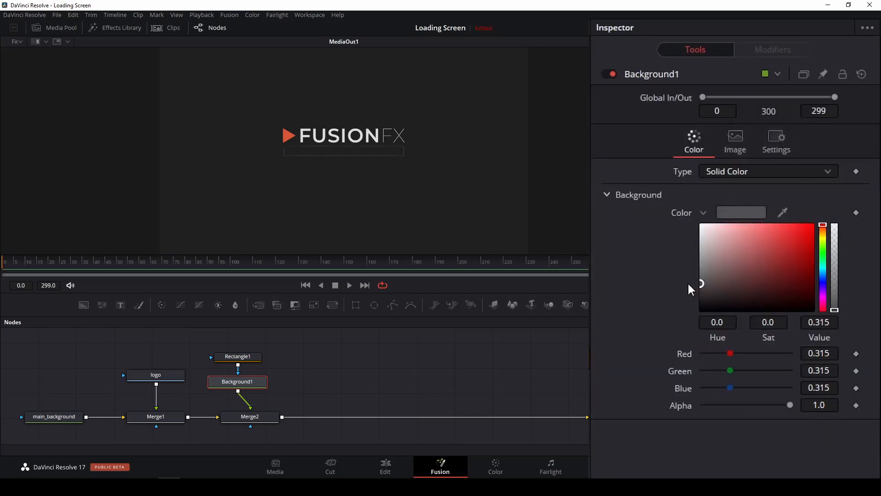
drag(687, 282, 686, 284)
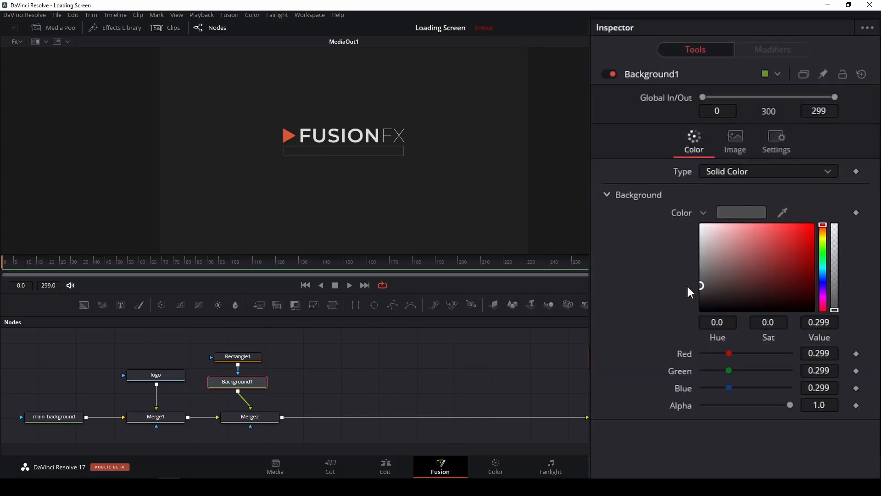
- Set the rectangle mask's corner radius to 1.0, height to 0.0368 and Center Y to 0.495, and rename it bar_border
click(237, 356)
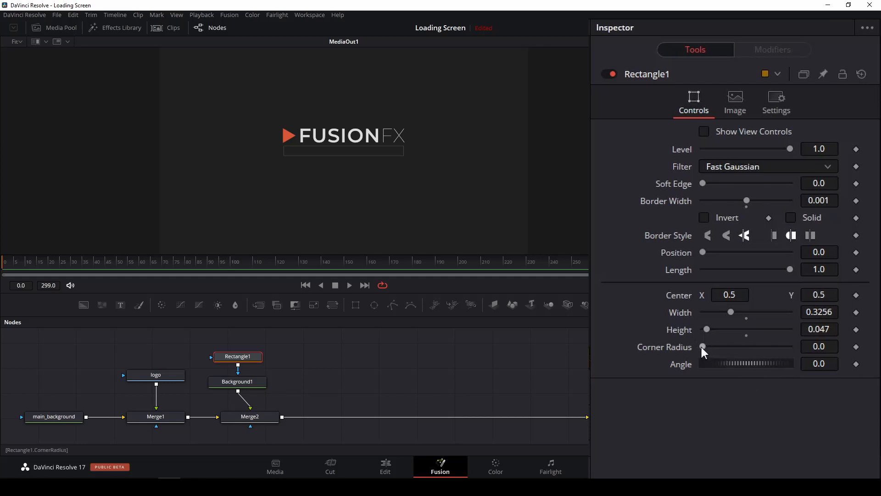
drag(702, 346, 797, 347)
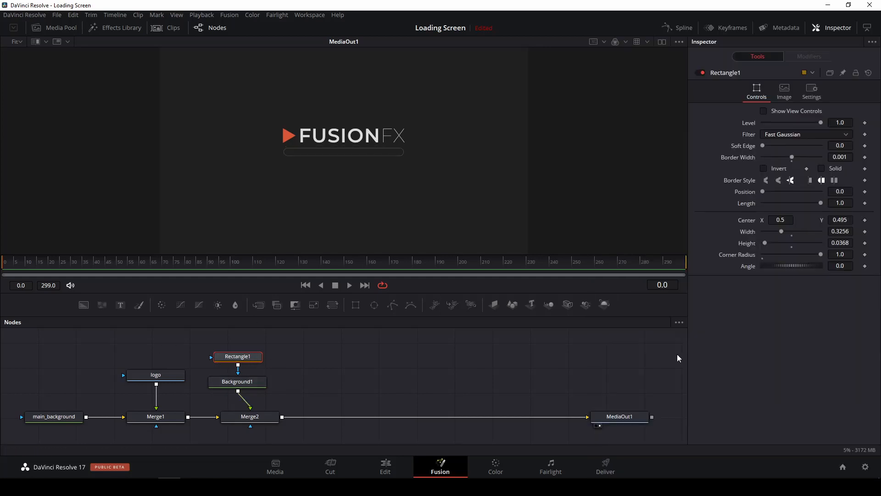
key(F2)
text(bar_border)
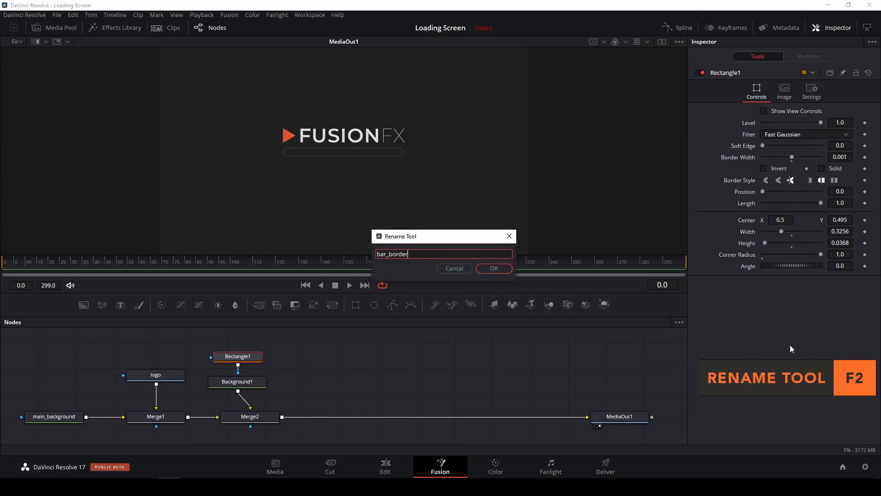
click(496, 267)
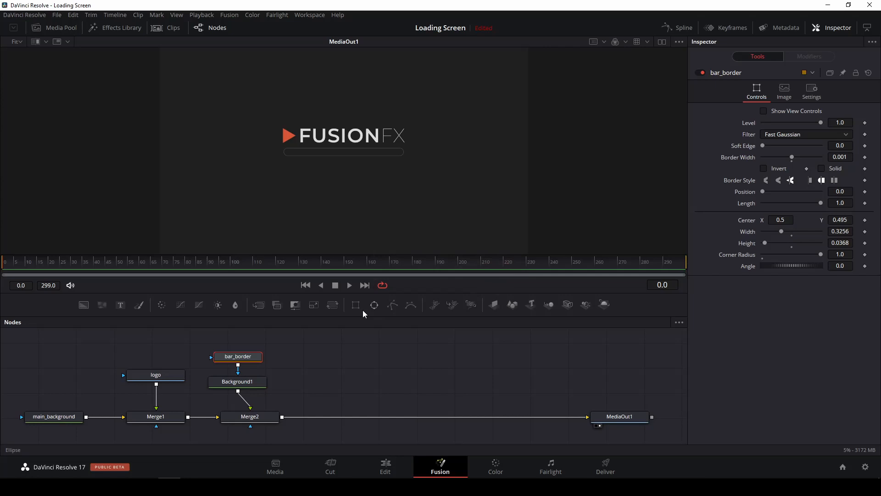
- Duplicate the bar_border mask node and rename the copy as bar_solid
key(ctrl+c)
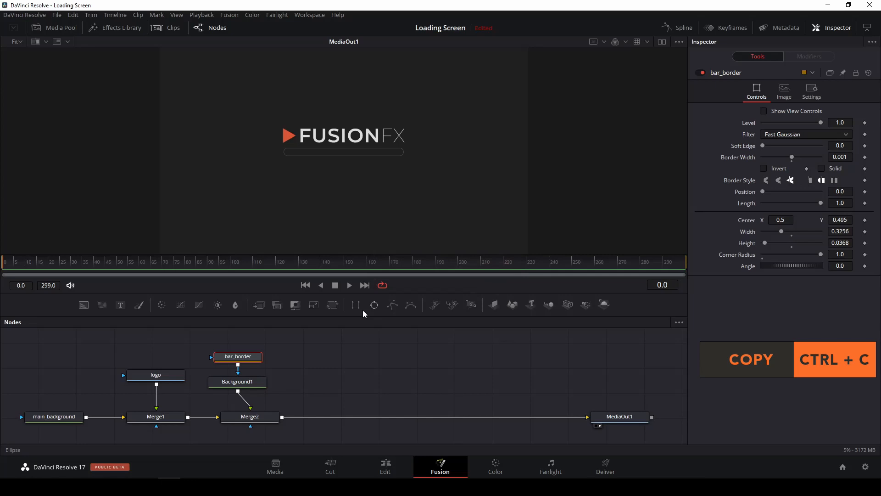
key(ctrl+v)
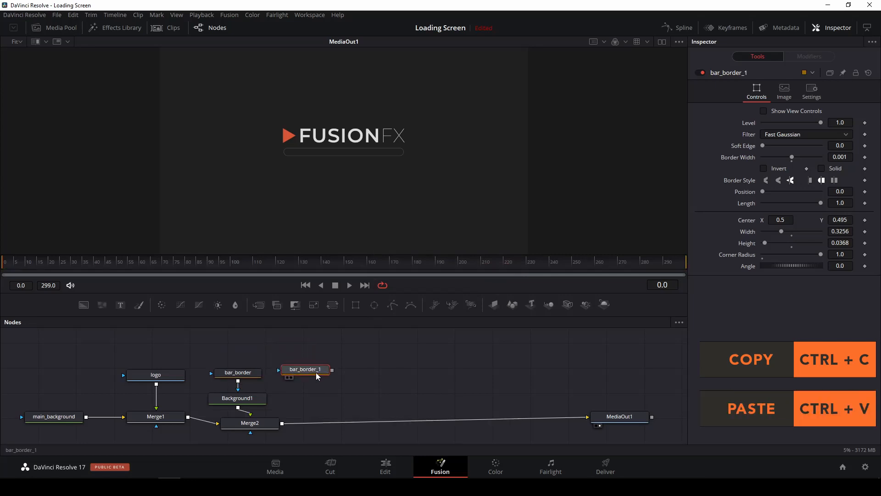
drag(315, 373, 323, 370)
key(F2)
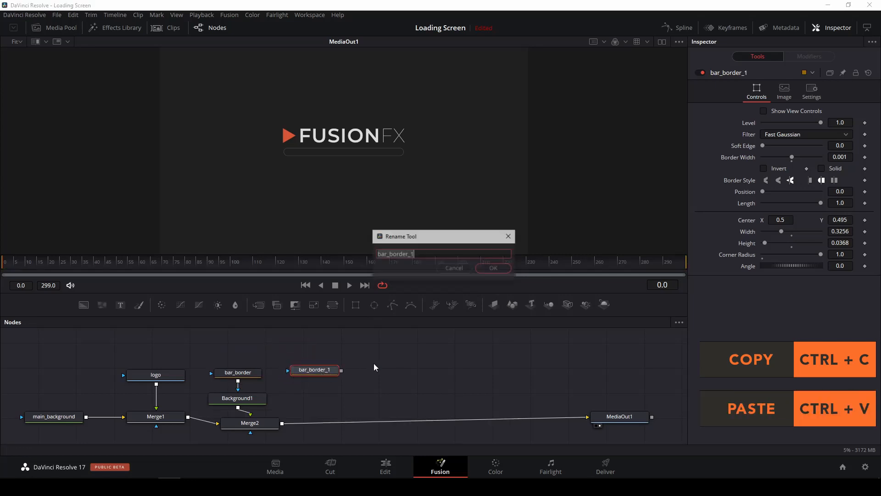
text(bar_solid)
key(Return)
- Place the bar_solid node above bar_border and connect its output to the bar_border input
drag(315, 369, 242, 342)
drag(270, 342, 211, 376)
drag(247, 344, 243, 349)
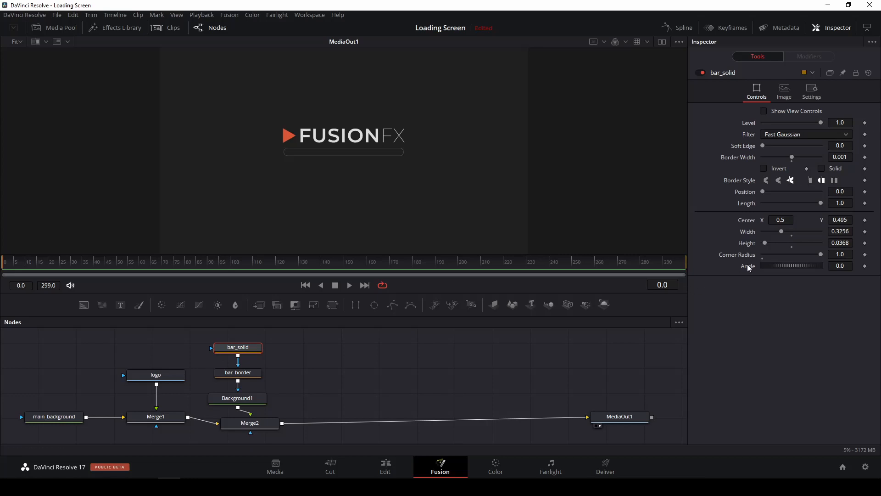
- Turn on Solid for the bar_solid mask, and switch the node off and on to compare the bar's fill
click(820, 169)
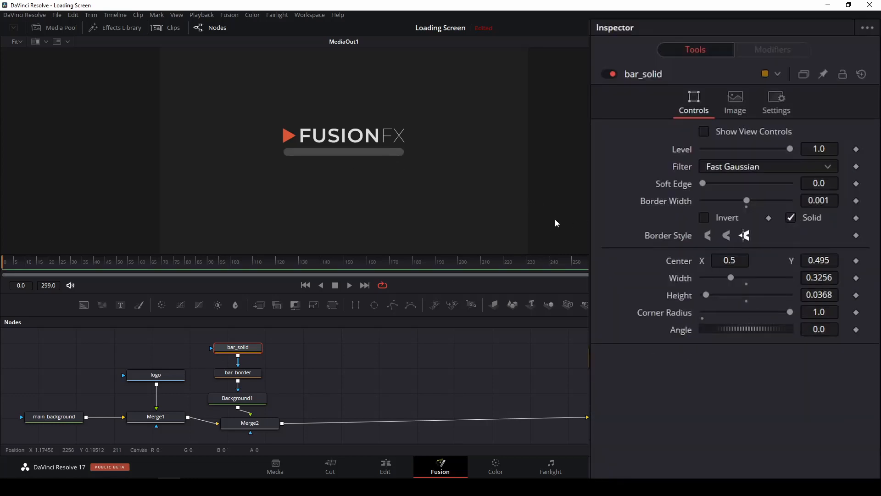
click(612, 73)
click(613, 72)
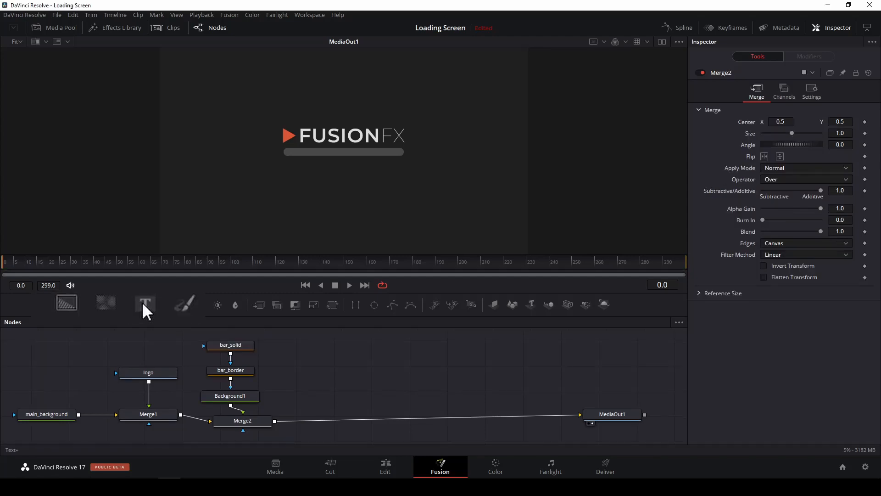
- Add a Text+ node and merge it as the foreground after Merge2, placing it above the new Merge3 node
click(141, 301)
click(258, 304)
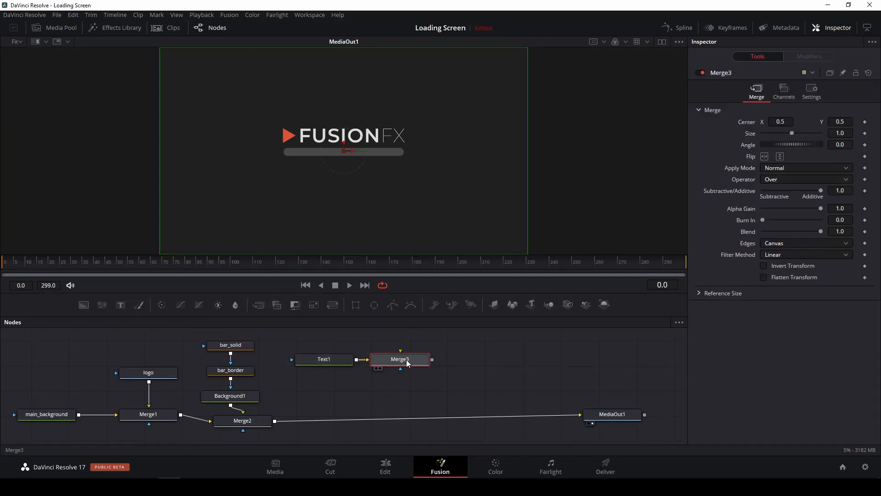
drag(398, 364, 341, 423)
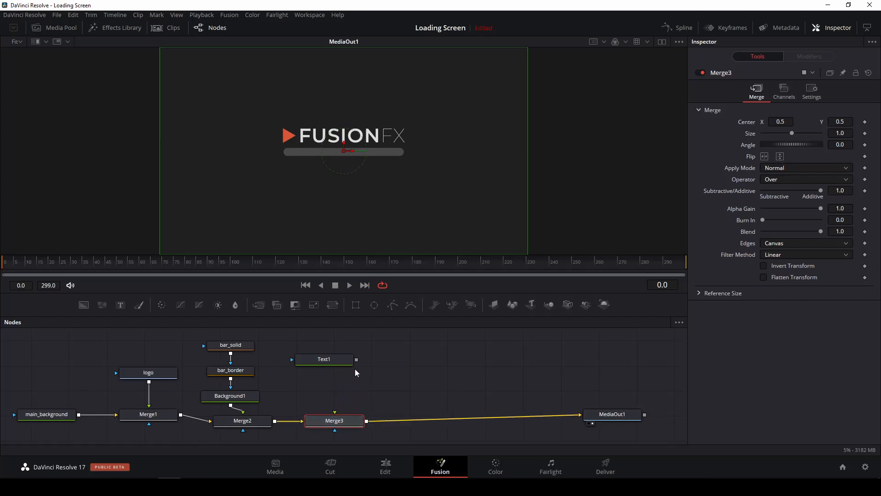
drag(356, 359, 334, 412)
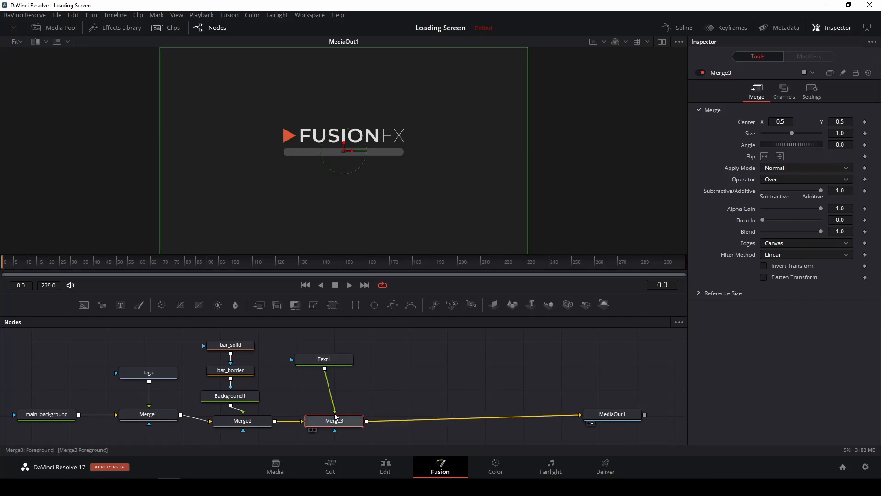
drag(334, 366, 344, 391)
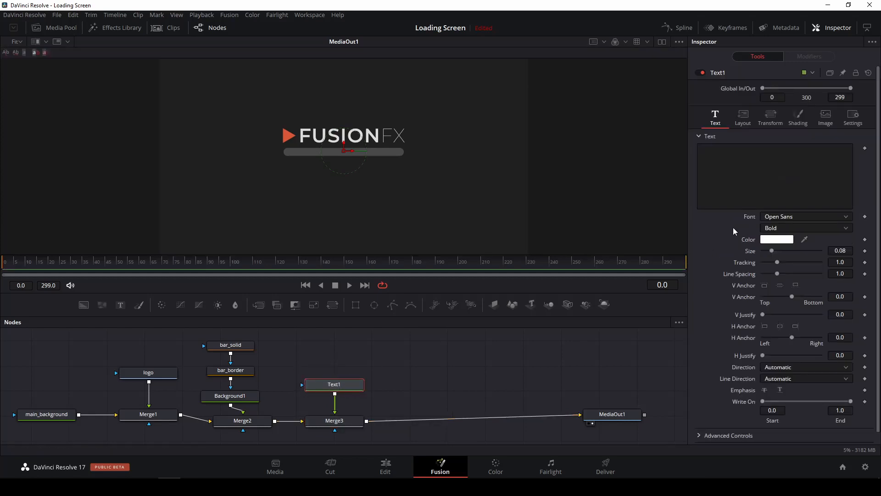
- Enter "LOADING . . ." as the content of the Text1 node and set its font to Arial
click(700, 240)
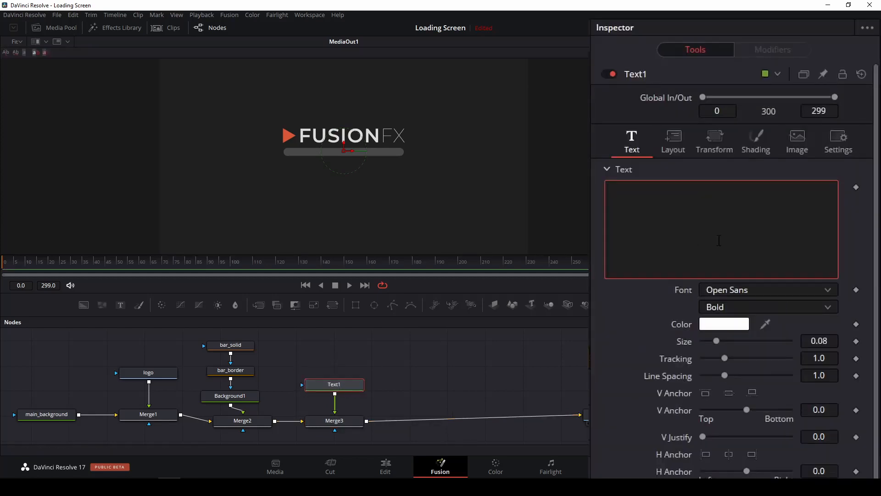
text(LOADING . . .)
click(810, 290)
click(739, 326)
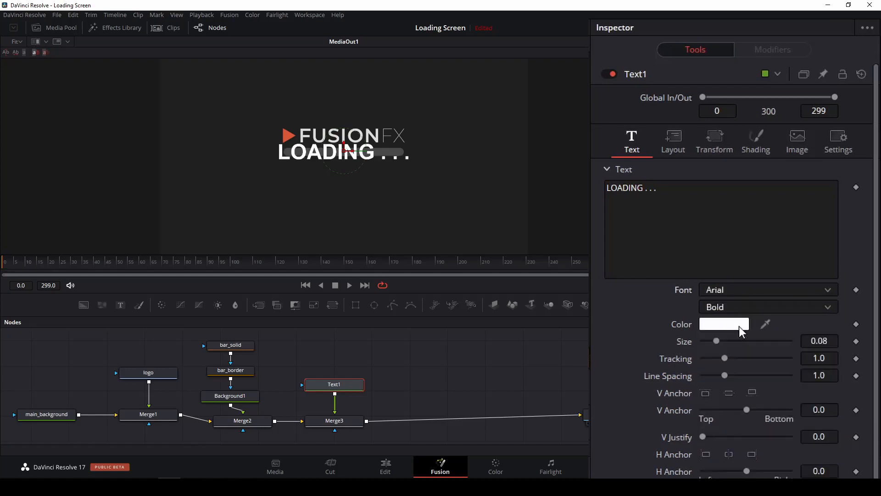
- Give the loading text a lighter font style, shrink it to fit inside the bar, and widen its letter tracking
click(759, 307)
click(730, 381)
drag(716, 341, 728, 357)
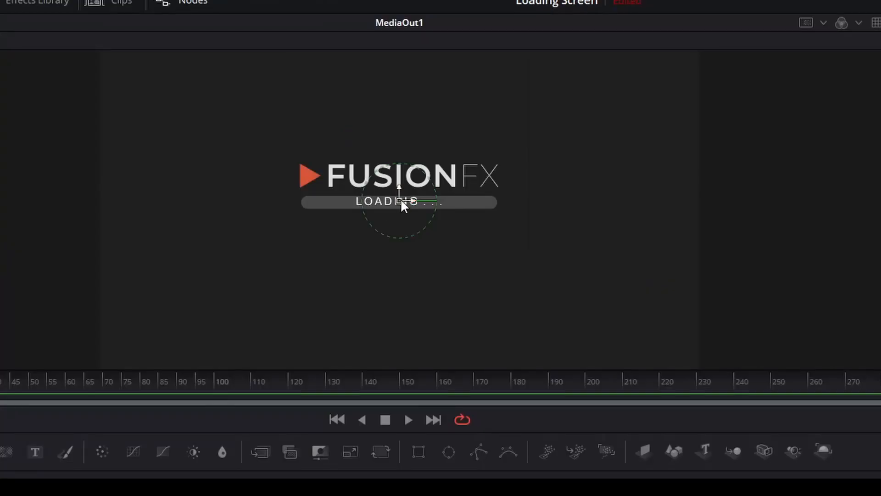
- Place the loading text beneath the start of the bar and shade it mid grey with a value of about 0.457
drag(401, 199, 352, 221)
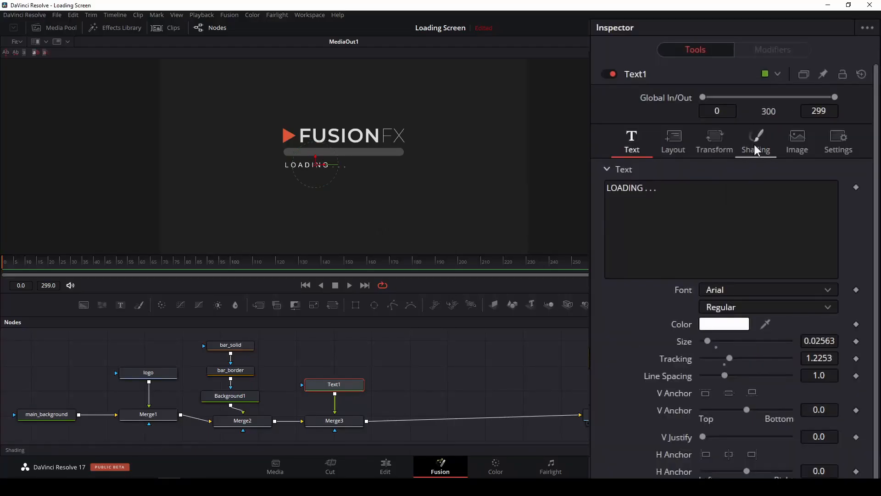
click(755, 146)
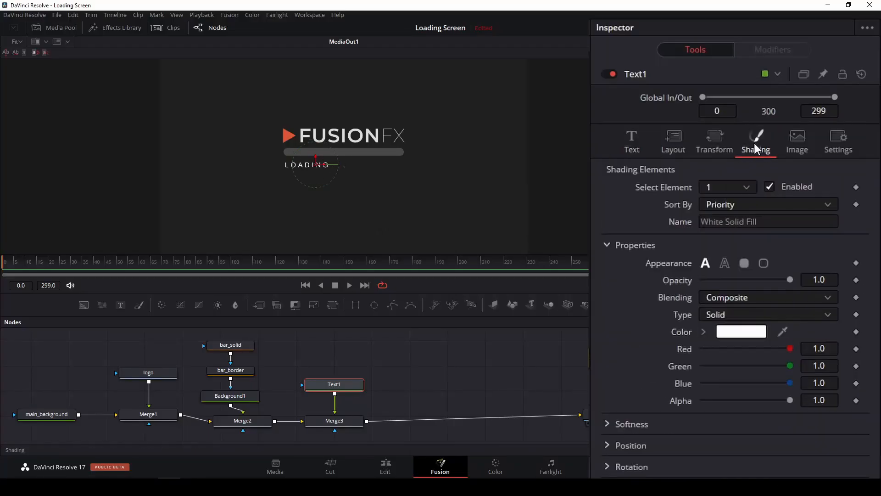
click(703, 331)
drag(704, 364, 692, 389)
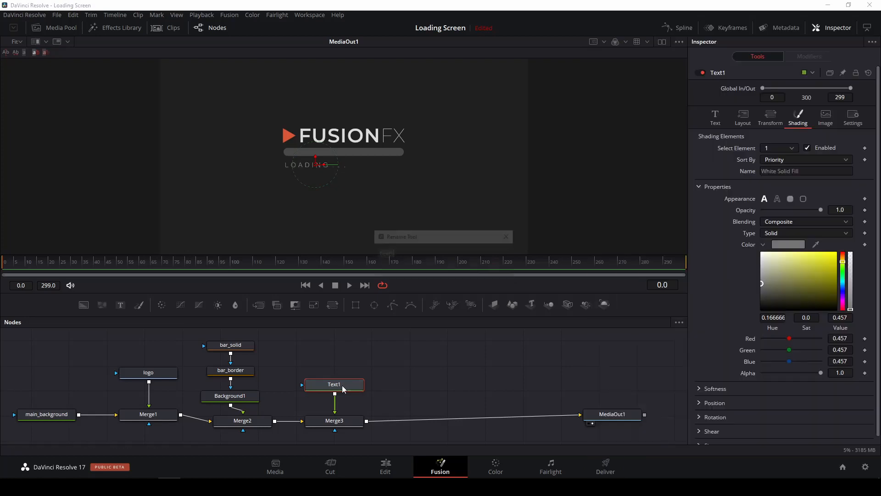
- Rename the Text1 node as txt_loading
key(F2)
text(txt_l)
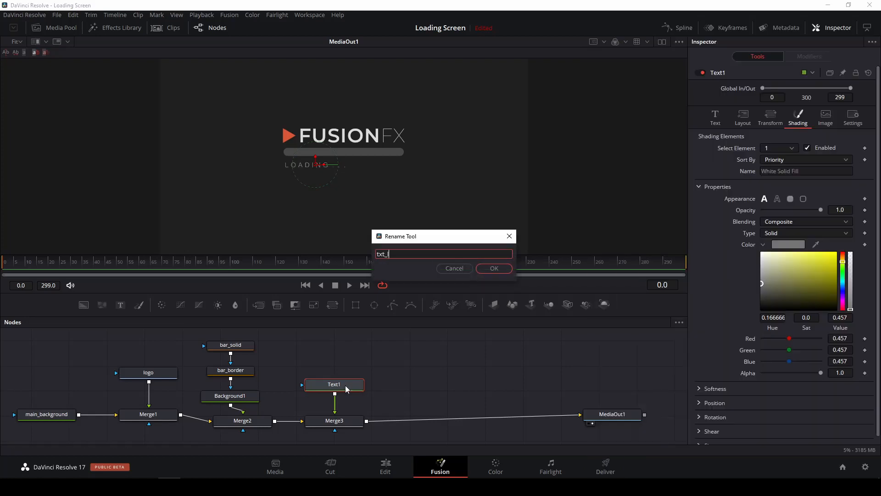
text(oading)
key(Return)
- Add an Ellipse mask, a Background node and a Merge node in the empty area beside txt_loading
click(389, 338)
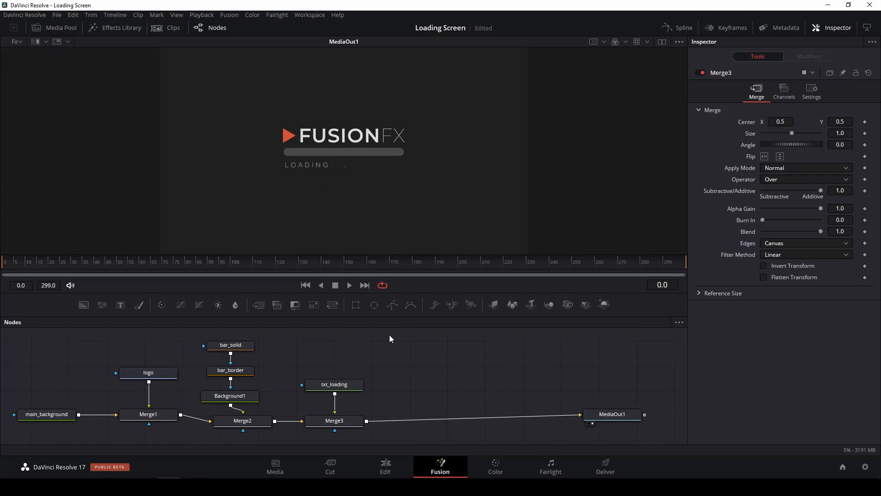
click(401, 304)
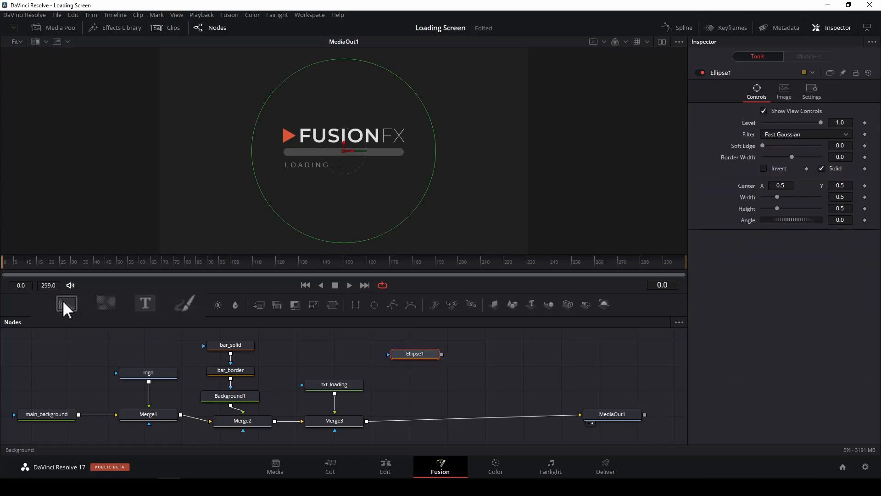
click(84, 305)
click(258, 304)
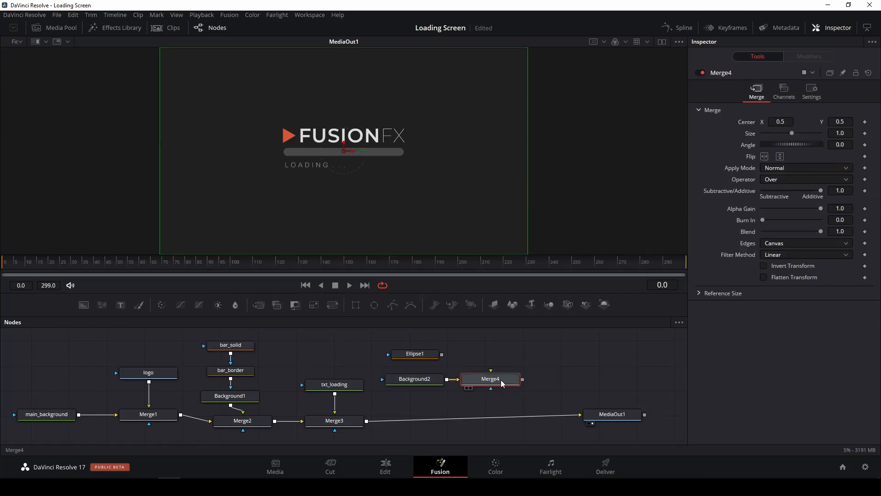
- Insert Merge4 between Merge3 and MediaOut1, feed Background2 into it as foreground, and mask Background2 with Ellipse1
drag(501, 384, 446, 421)
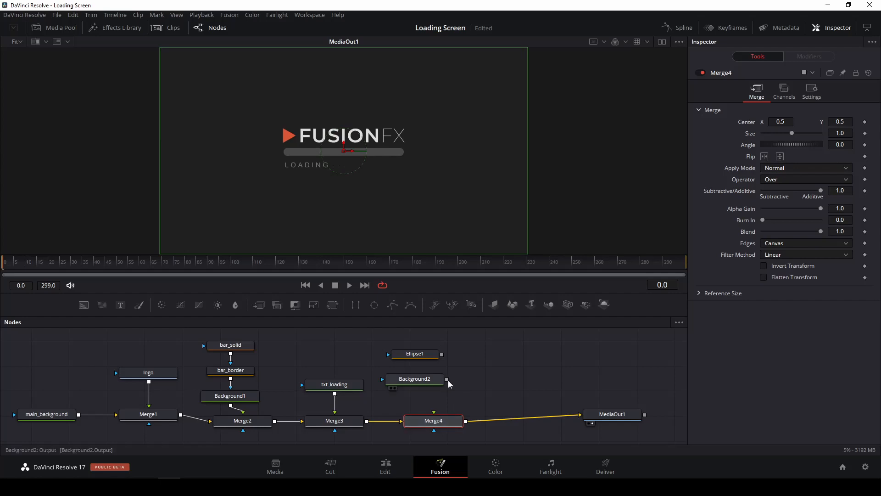
drag(448, 380, 434, 416)
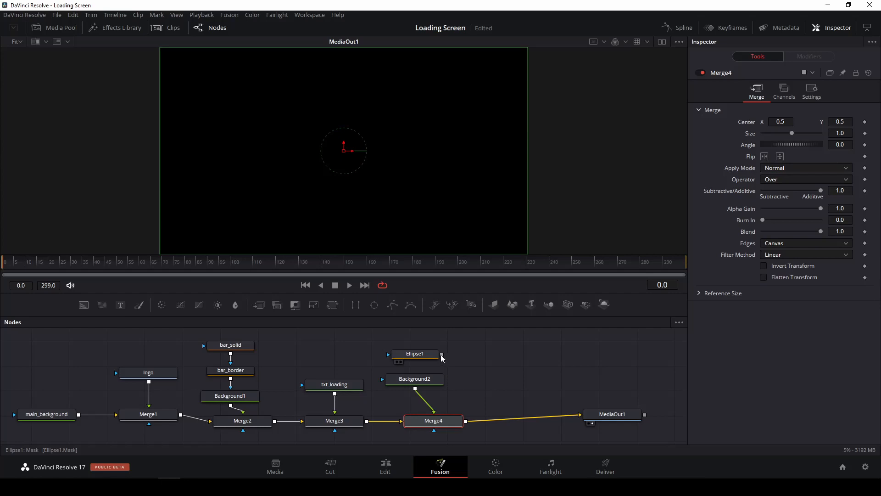
drag(441, 355, 409, 378)
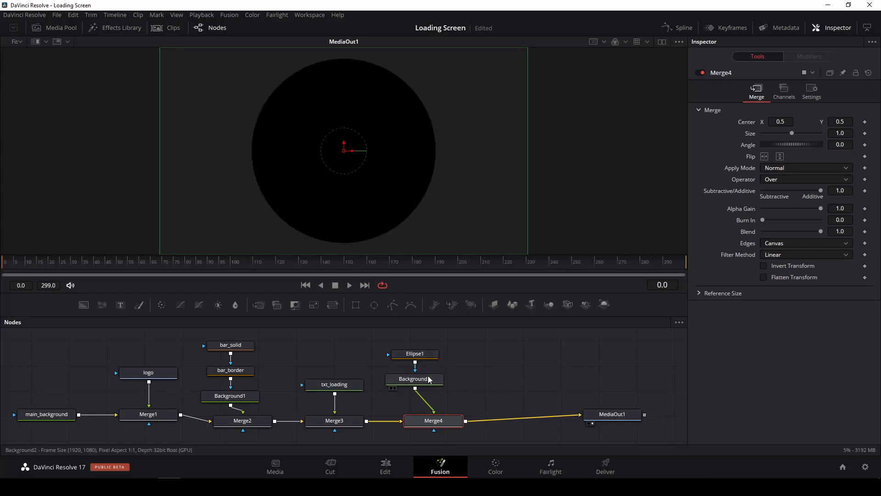
- Turn off Solid for Ellipse1 and set its border width to 0.007
click(433, 353)
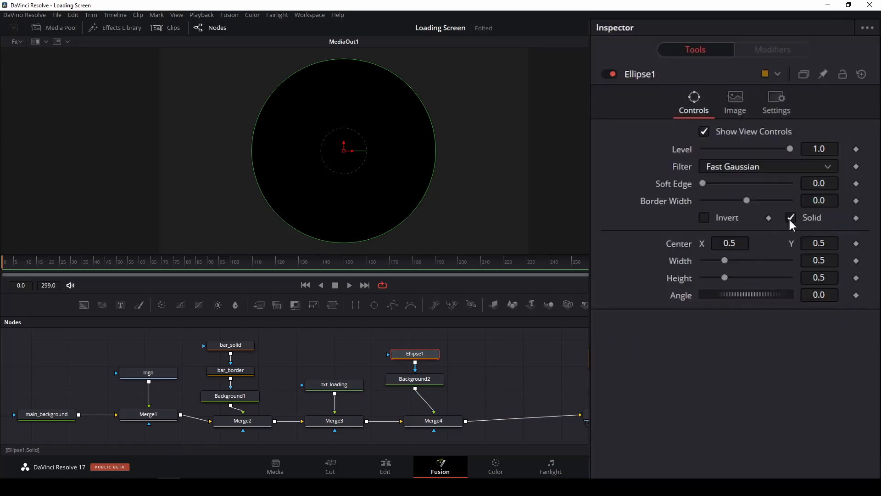
click(790, 217)
click(821, 200)
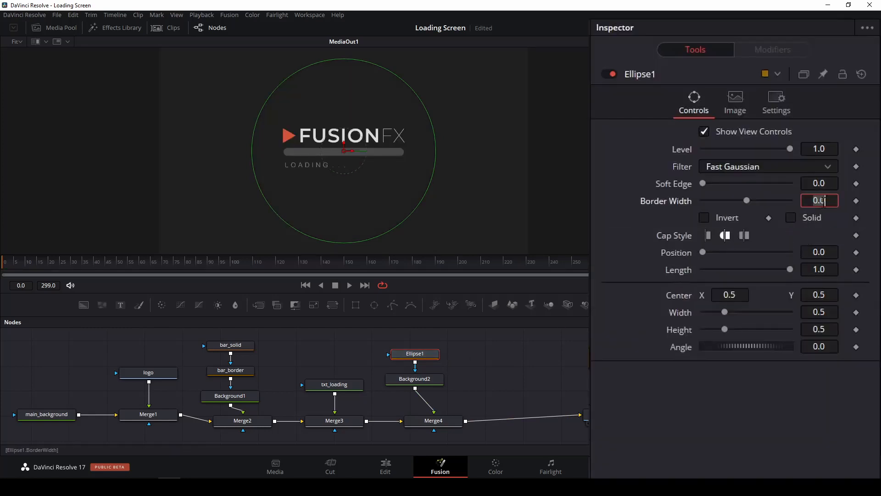
key(BackSpace)
text(0.007)
key(Tab)
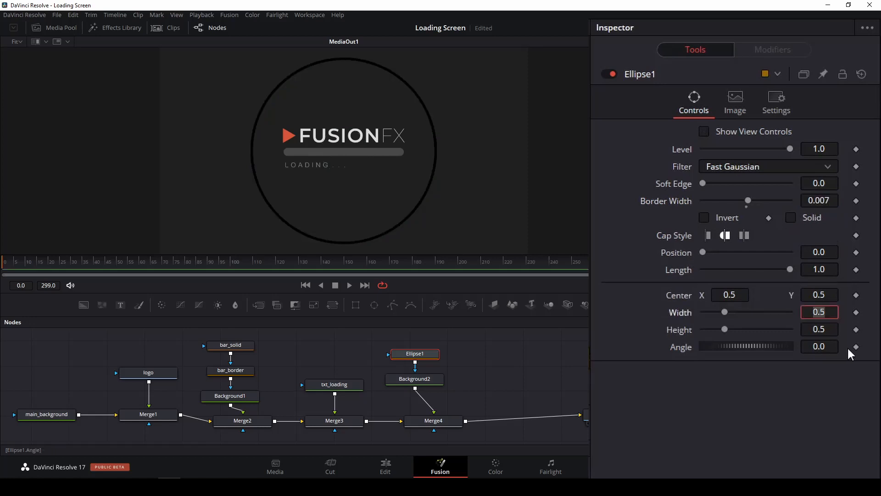
- Set Ellipse1's width and height to 0.04 and lower its center to a Y position of 0.092
text(.04)
key(Tab)
text(.0)
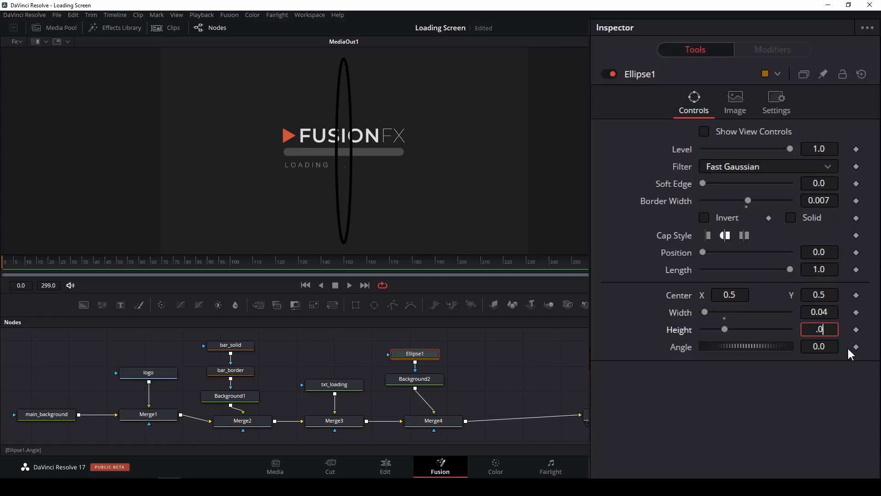
text(4)
key(Tab)
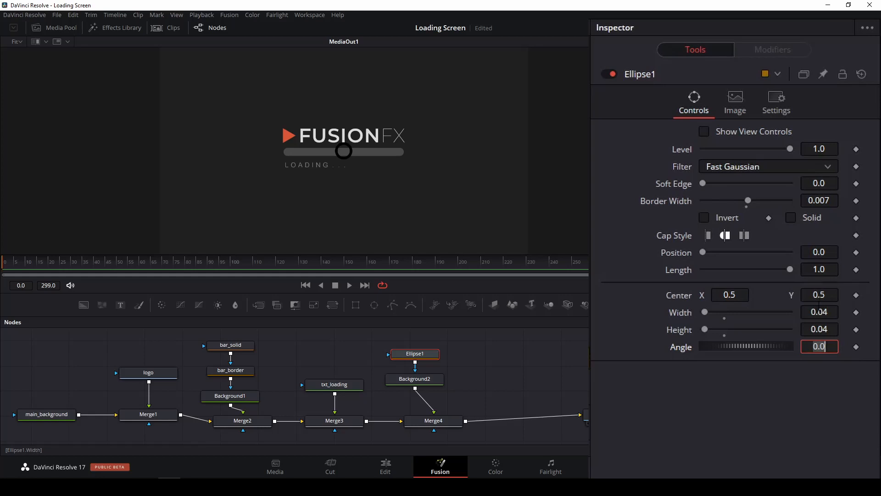
drag(819, 295, 793, 295)
drag(823, 297, 754, 298)
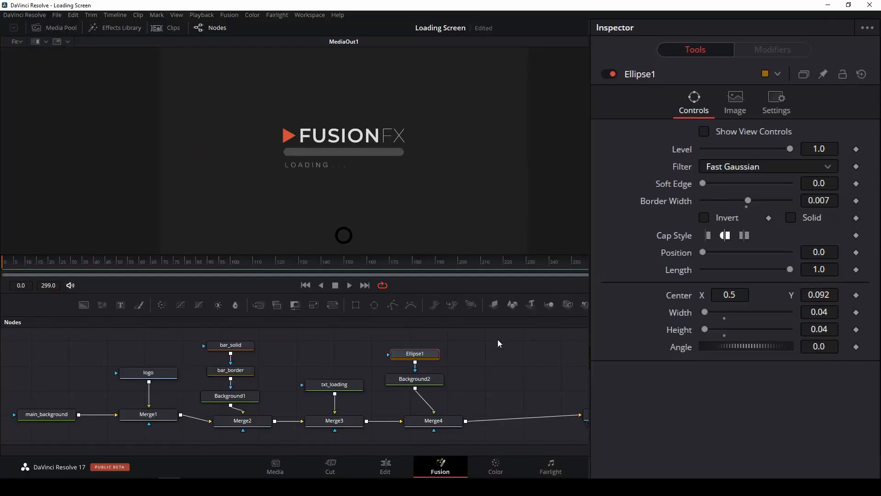
- Color Background2 dark grey with a value of about 0.283 and shorten Ellipse1's outline length to about 0.795
click(433, 380)
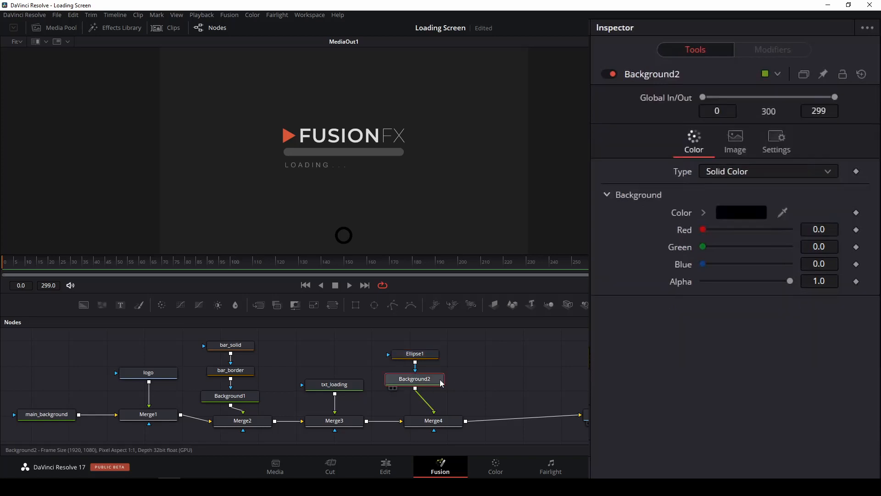
click(702, 212)
drag(707, 296, 701, 286)
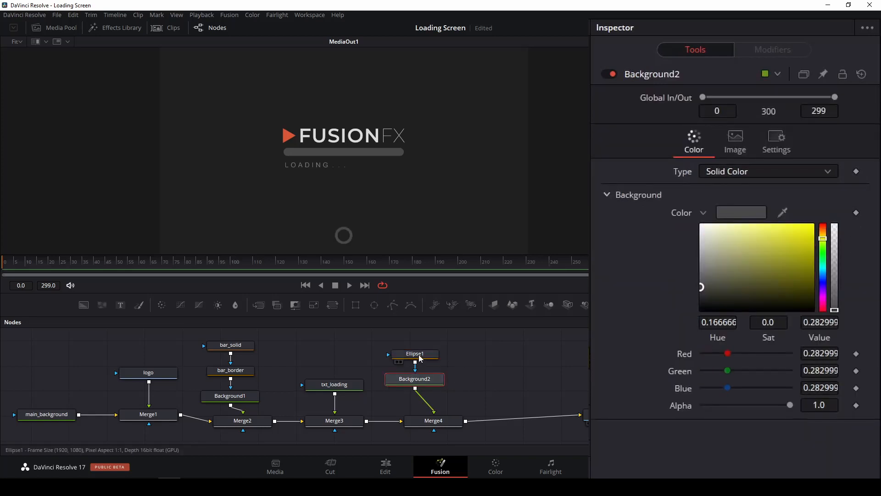
click(420, 356)
drag(789, 269, 770, 268)
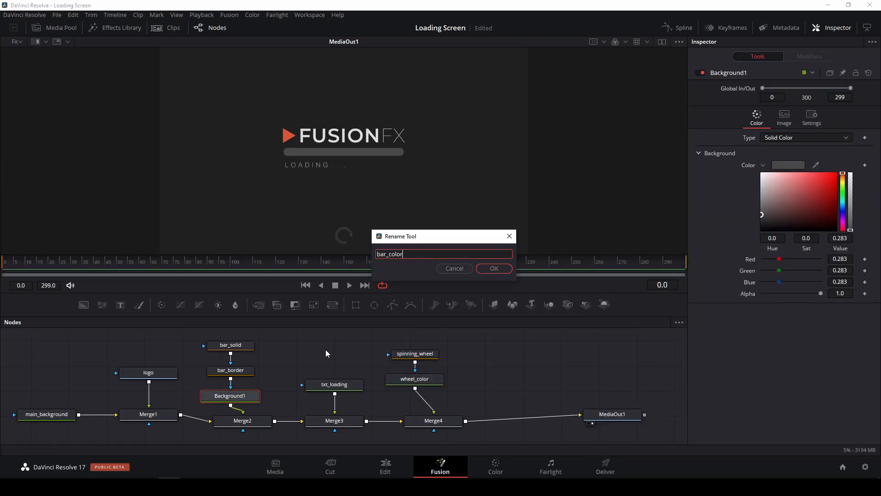
- Rename the Background1 node as bar_color
click(491, 269)
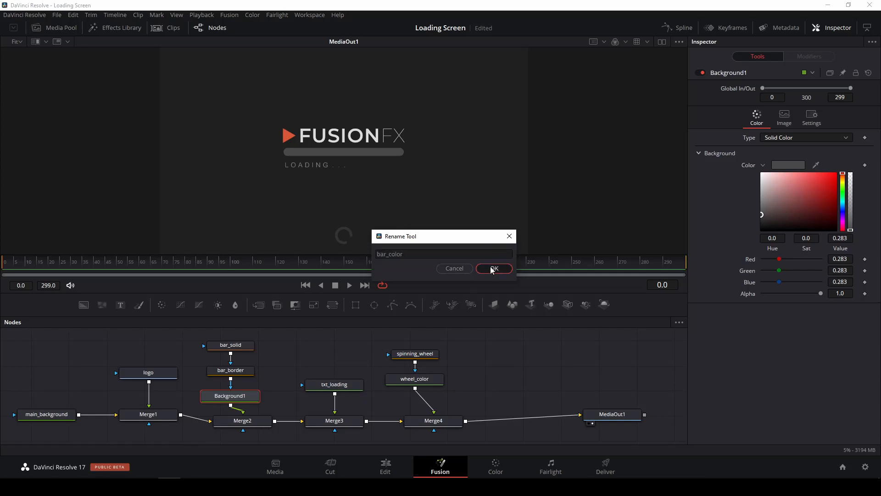
click(504, 364)
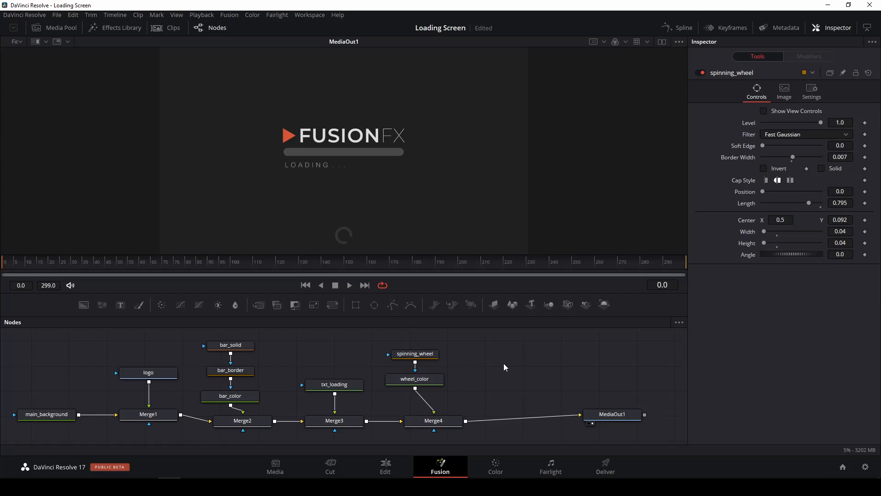
- Disable the bar, txt_loading, spinning_wheel and wheel_color nodes, keeping the logo node active
drag(508, 342, 221, 402)
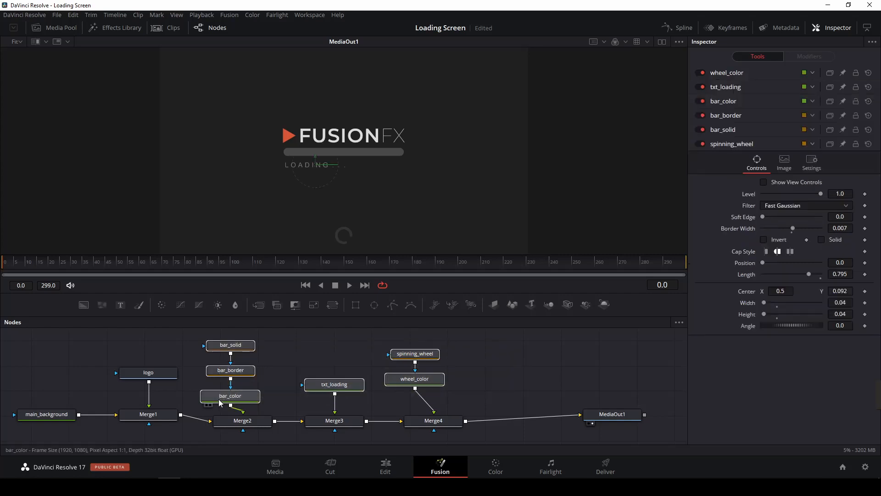
key(ctrl+p)
click(153, 372)
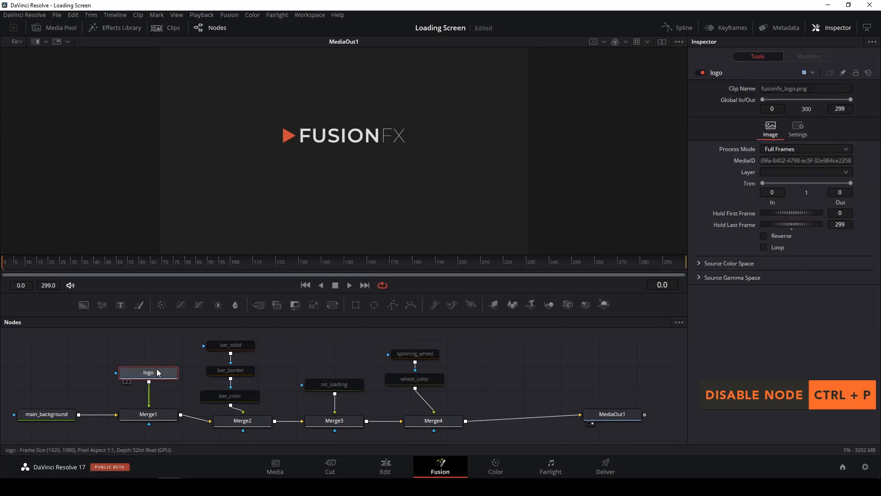
- Change main_background's type to Gradient and set its gradient type to Radial
click(52, 415)
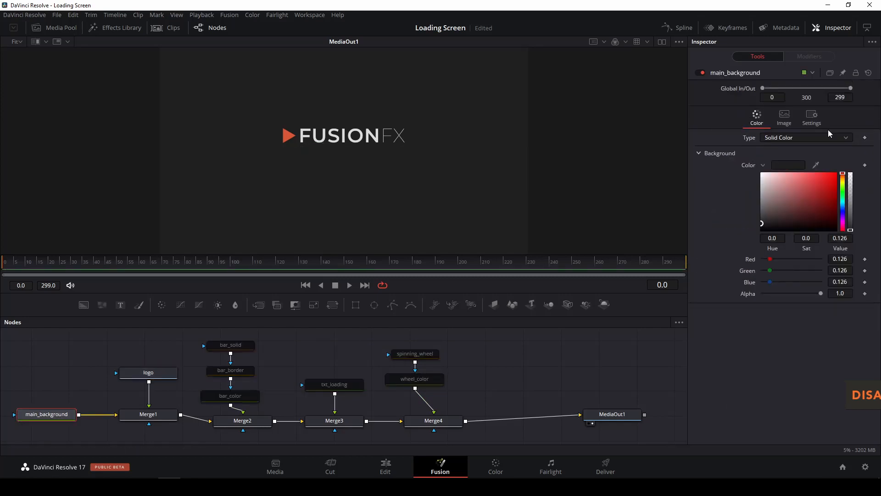
click(791, 137)
click(729, 251)
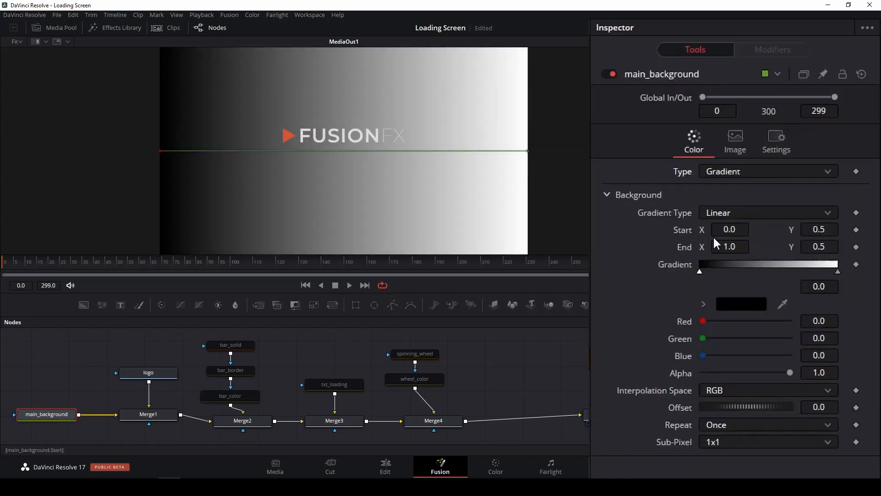
click(744, 213)
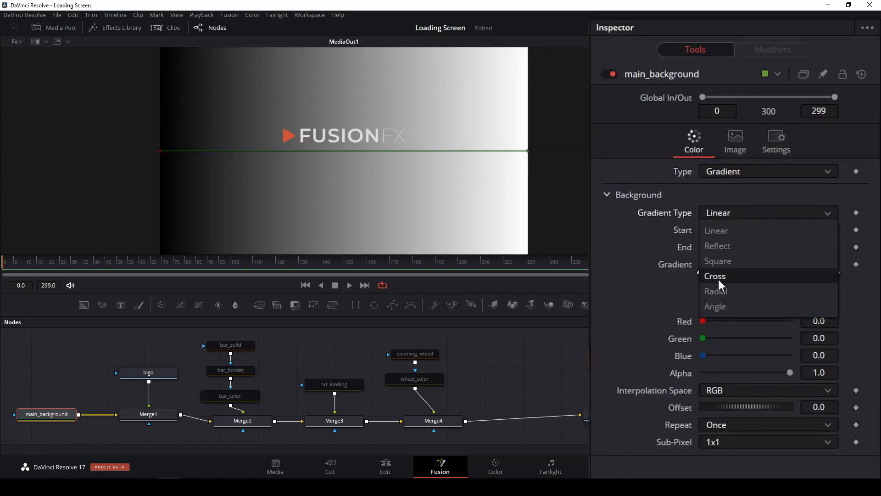
click(723, 291)
- Darken main_background's gradient colors to subtle greys and center the radial glow on the logo with a tighter radius
click(702, 304)
drag(706, 403, 689, 388)
click(699, 271)
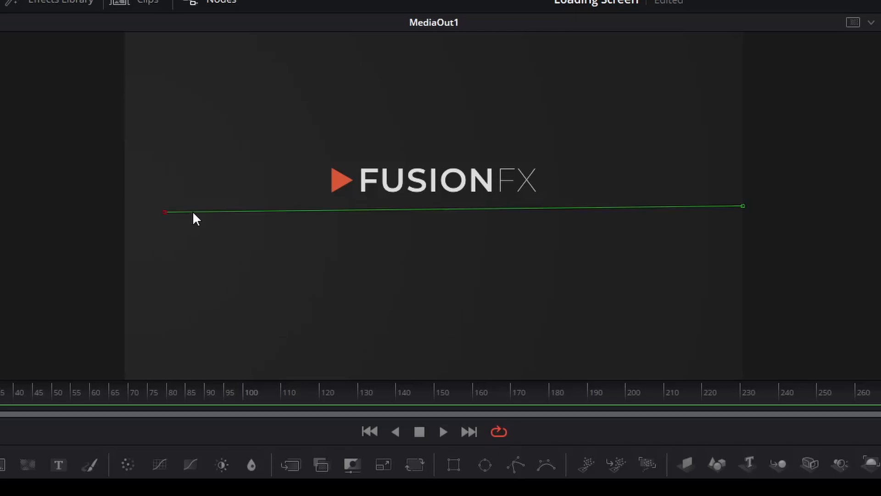
drag(159, 151, 343, 137)
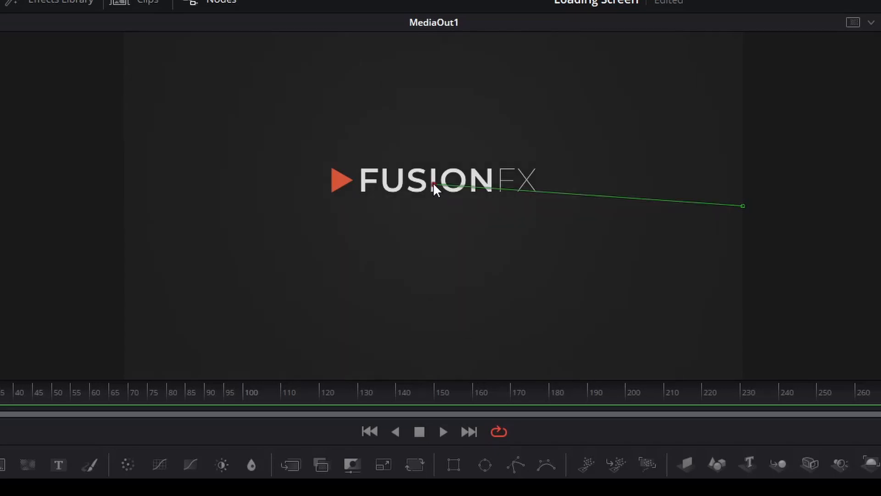
drag(742, 206, 256, 183)
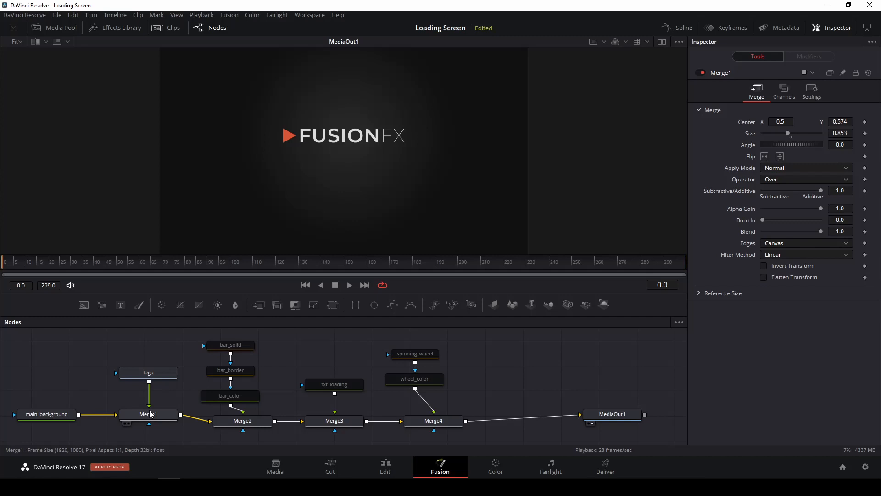
- Add a keyframe for Merge1's Blend at frame 60
click(165, 419)
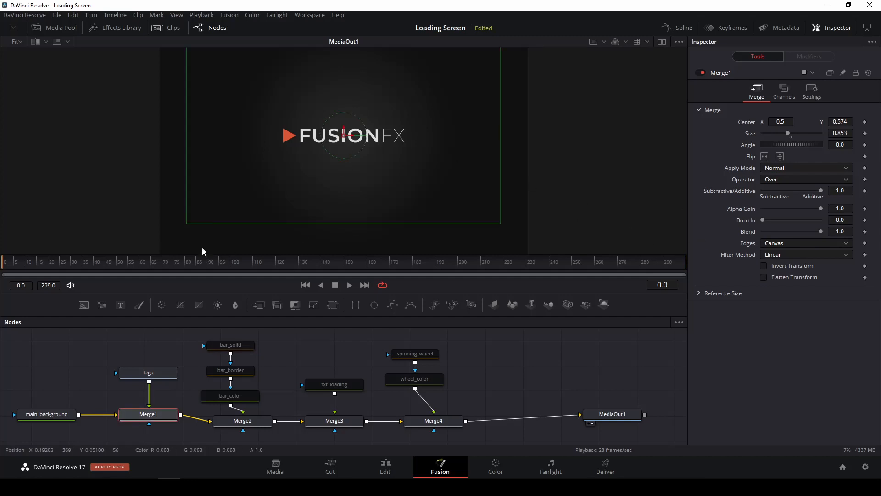
click(662, 285)
text(60)
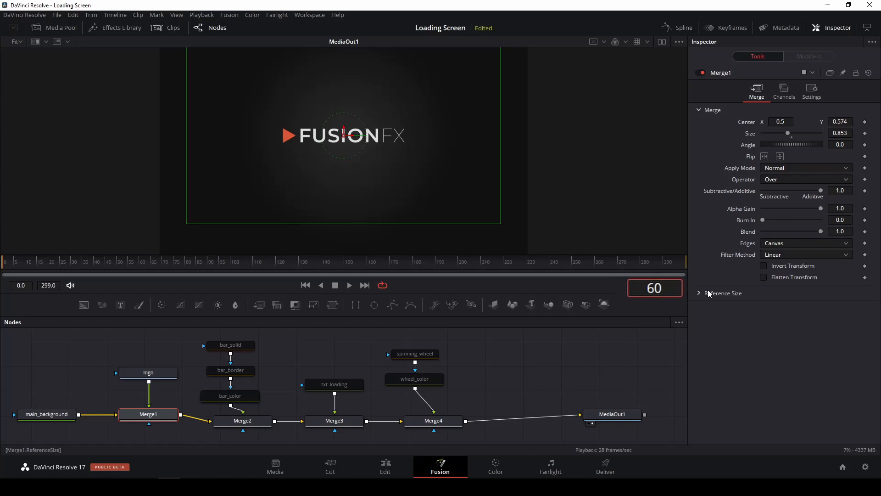
click(856, 313)
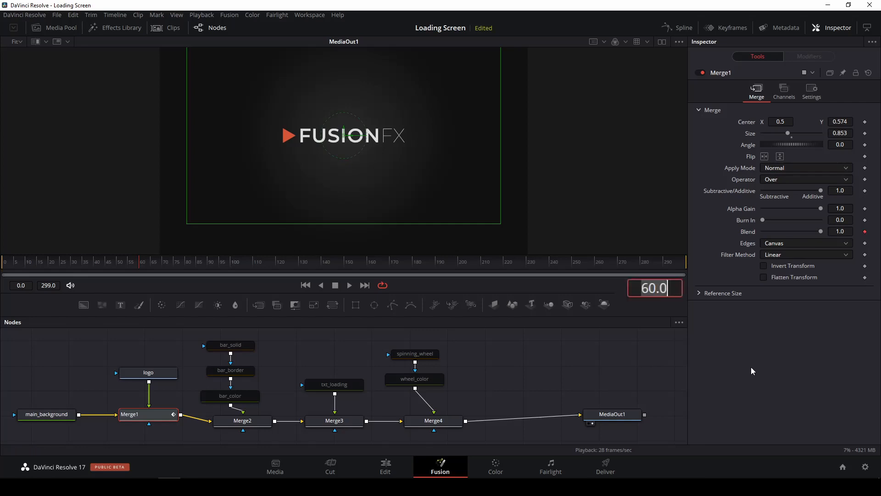
- Lower Merge1's Blend fully at frame 15 to make the logo fade in, and preview the fade
text(15)
key(Return)
drag(820, 231, 797, 231)
drag(741, 313, 708, 351)
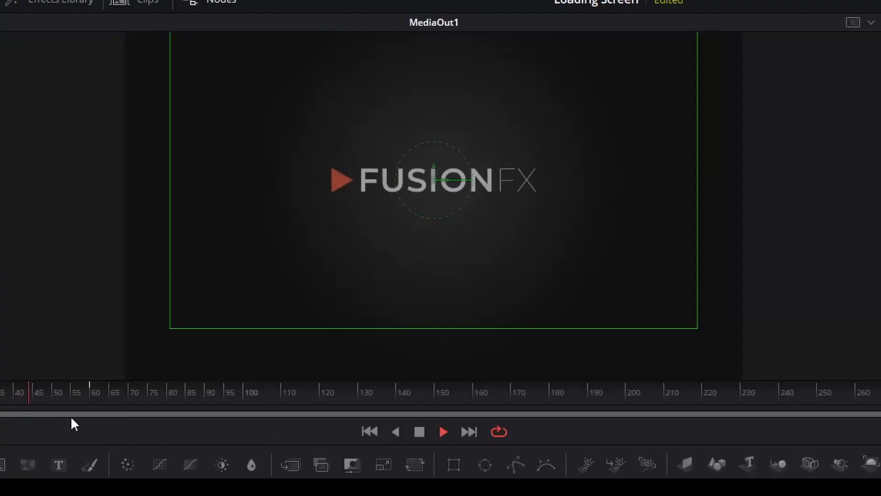
key(space)
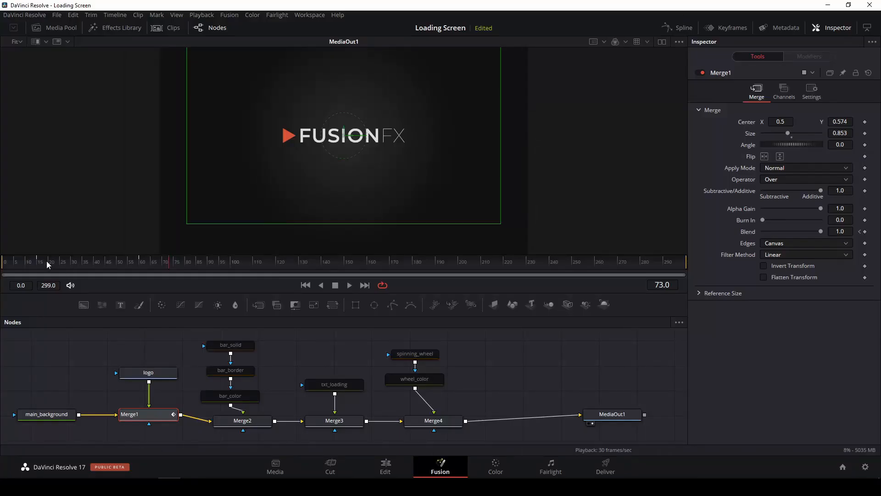
click(147, 264)
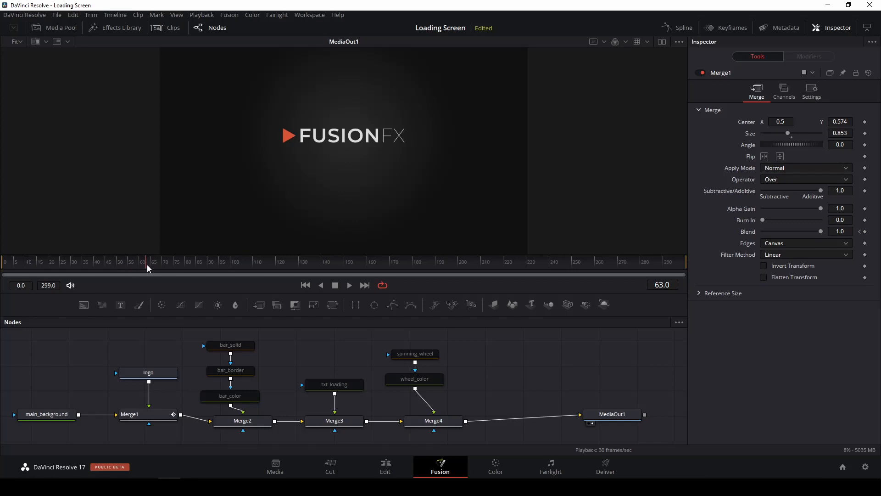
- Keyframe Merge1's Center at frame 60, lower its Y at frame 15 so the logo slides upward, and preview it
drag(147, 265, 140, 263)
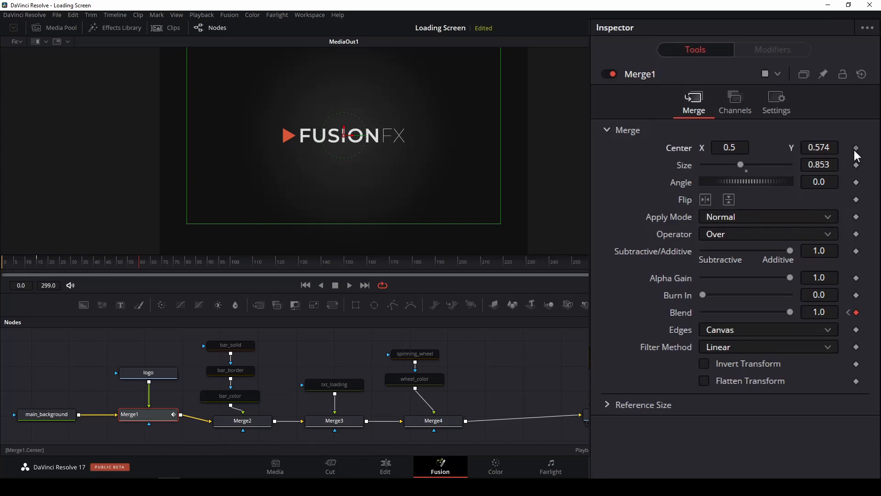
drag(52, 260, 37, 260)
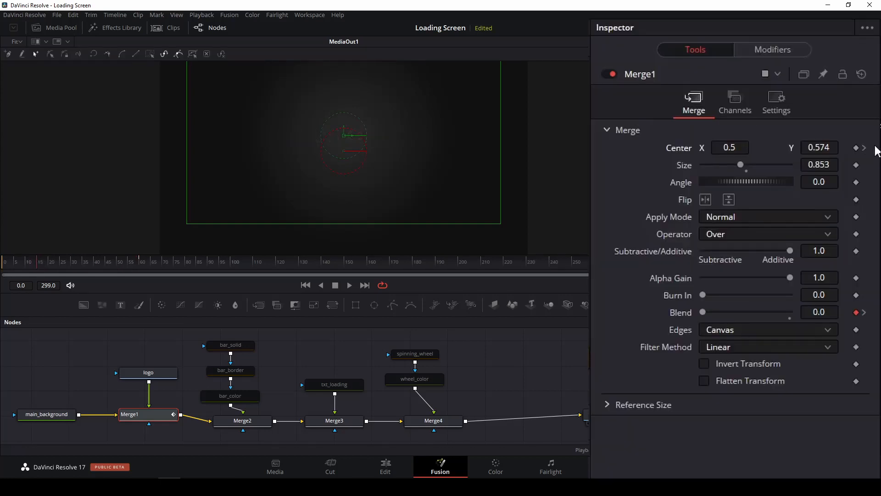
drag(827, 147, 818, 147)
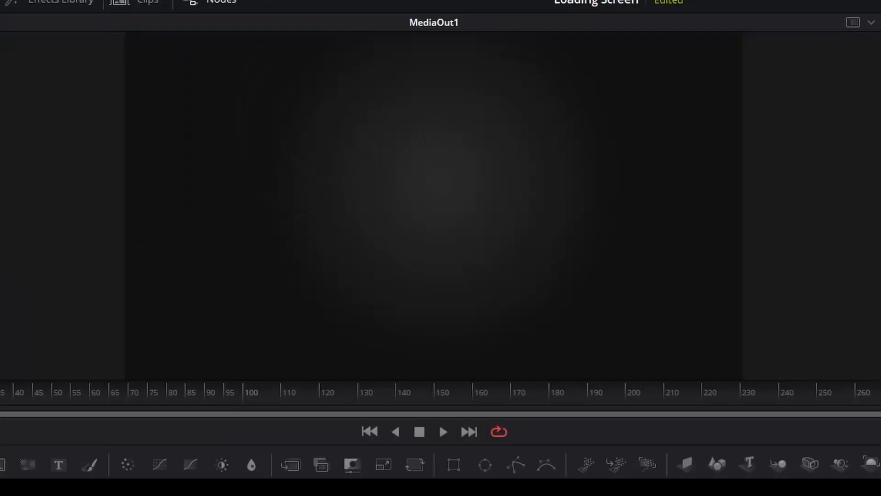
key(space)
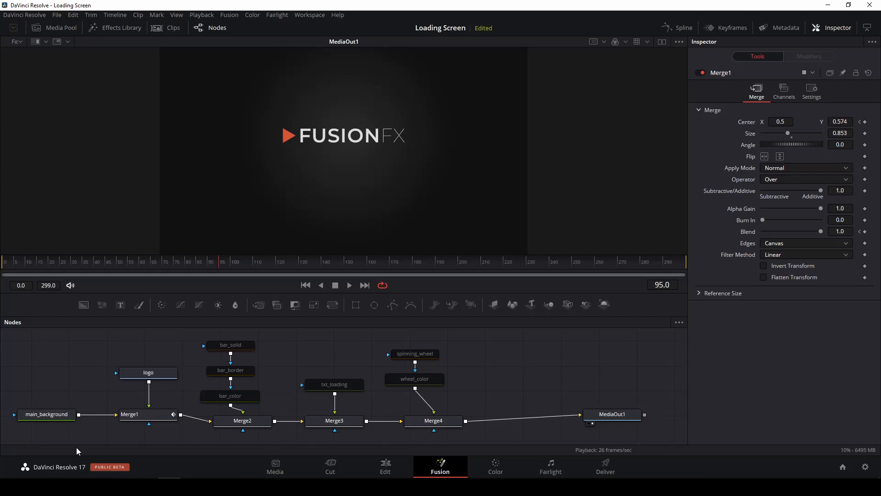
- Re-enable the bypassed bar, text and spinning wheel nodes, and disable only bar_solid
drag(486, 346, 231, 406)
key(ctrl+p)
click(241, 348)
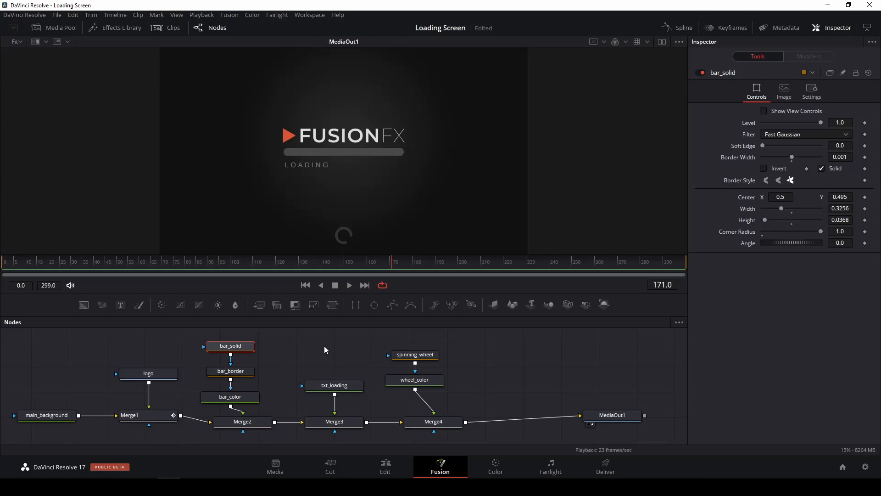
key(ctrl+p)
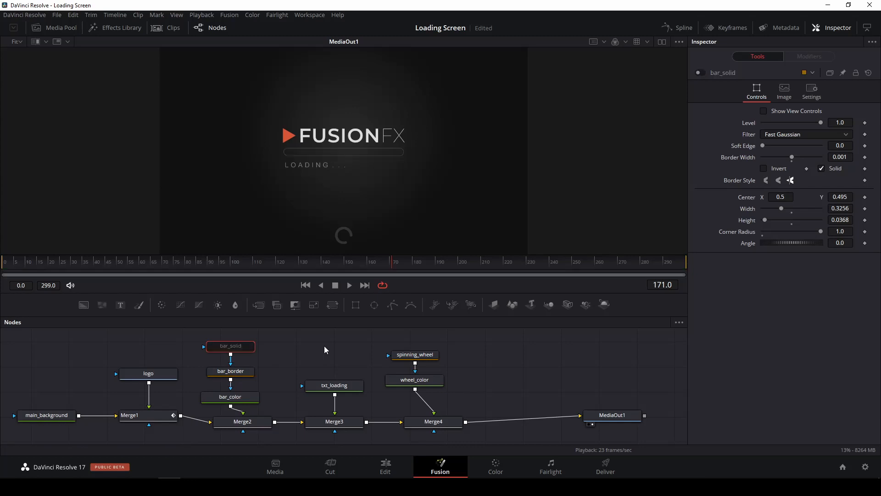
- Add a keyframe for bar_border's Width at frame 105
click(241, 373)
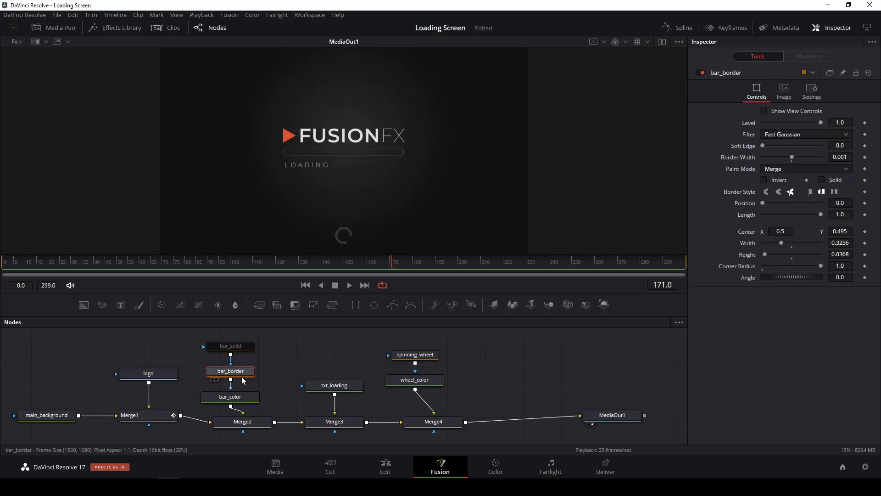
click(662, 285)
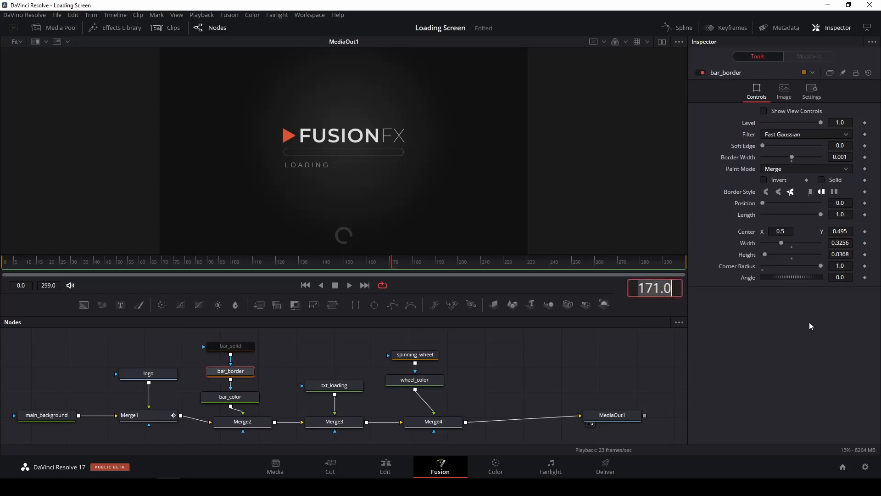
text(105)
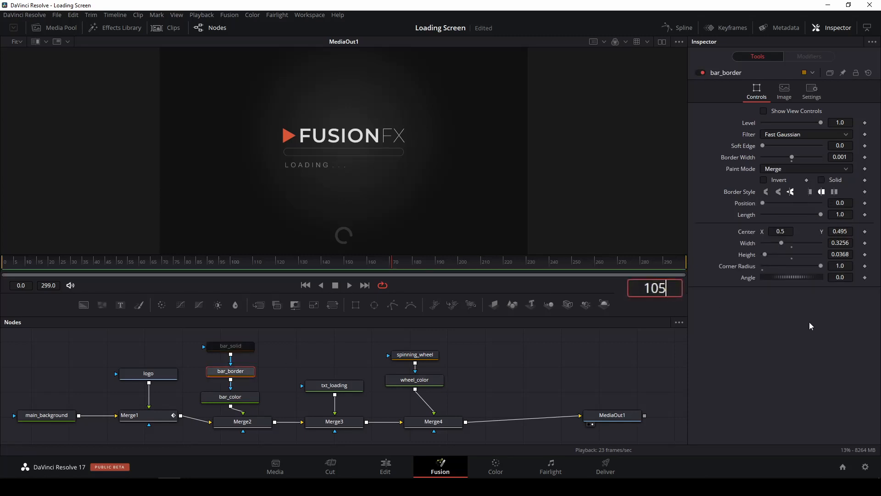
key(Return)
click(865, 243)
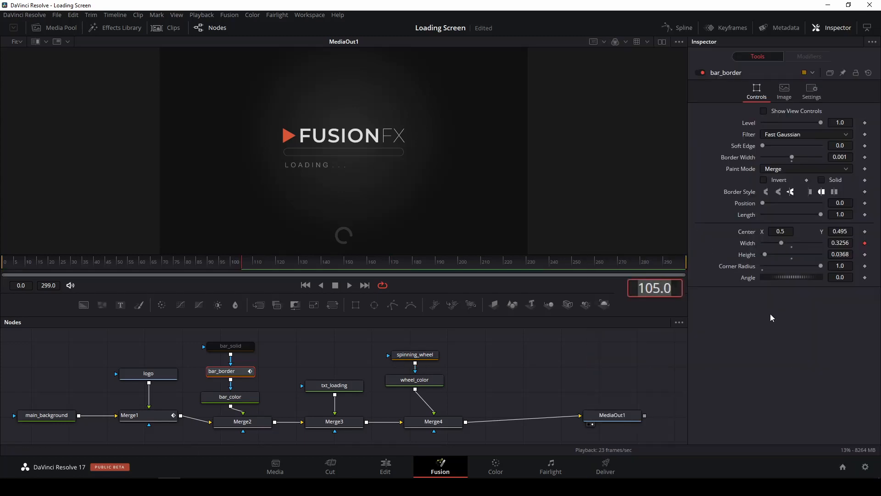
- Lower bar_border's Width fully at frame 60 so the outline grows outward, and preview the animation
text(60)
key(Return)
drag(781, 242, 750, 245)
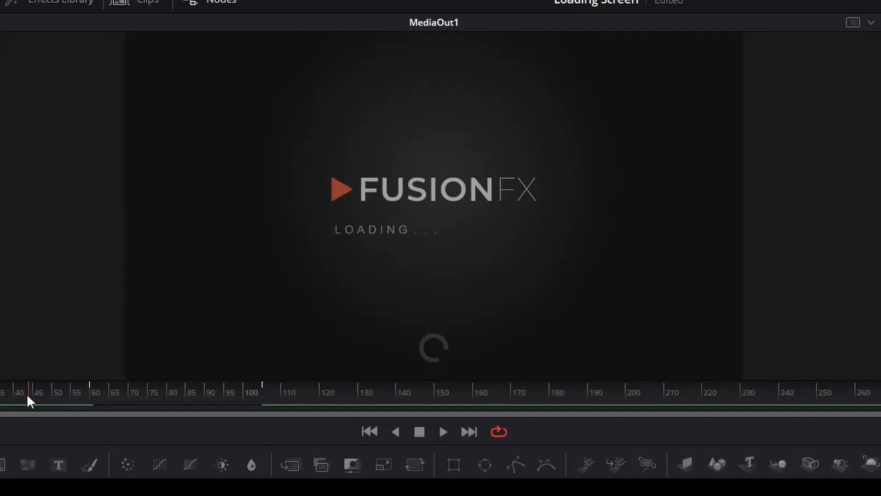
key(space)
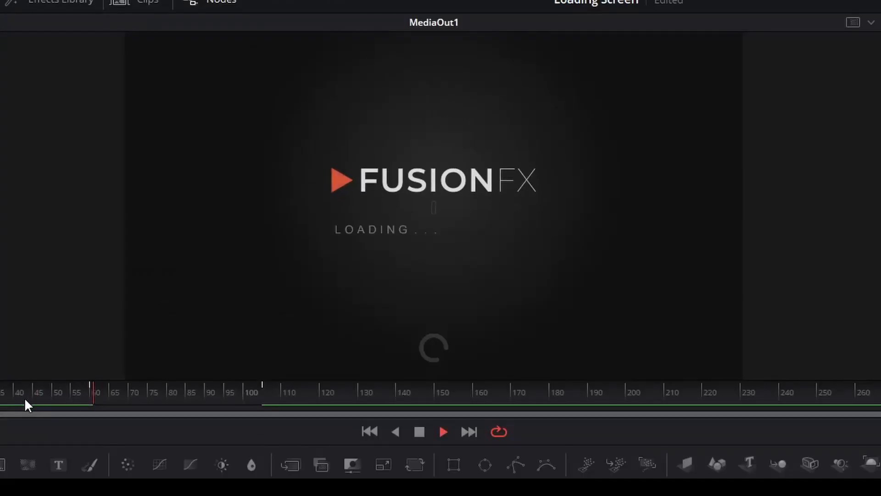
key(space)
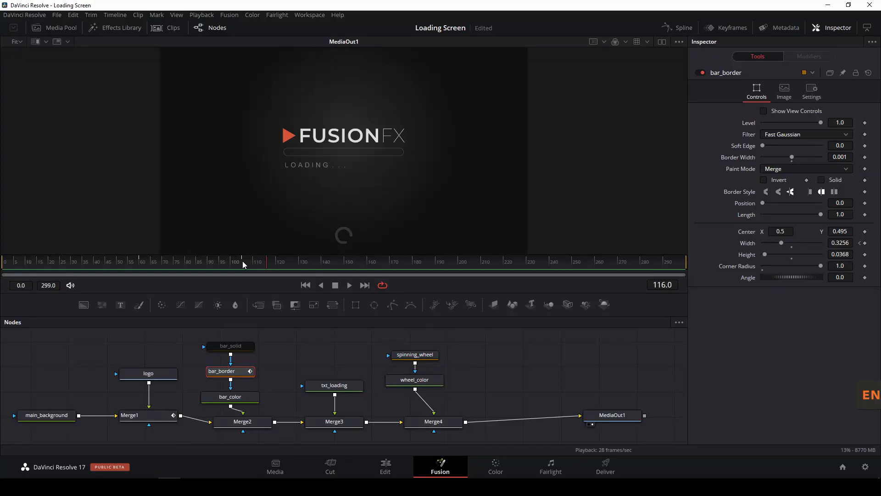
- Re-enable bar_solid and keyframe its Width at 0 on frame 110
click(242, 261)
click(234, 345)
key(ctrl+p)
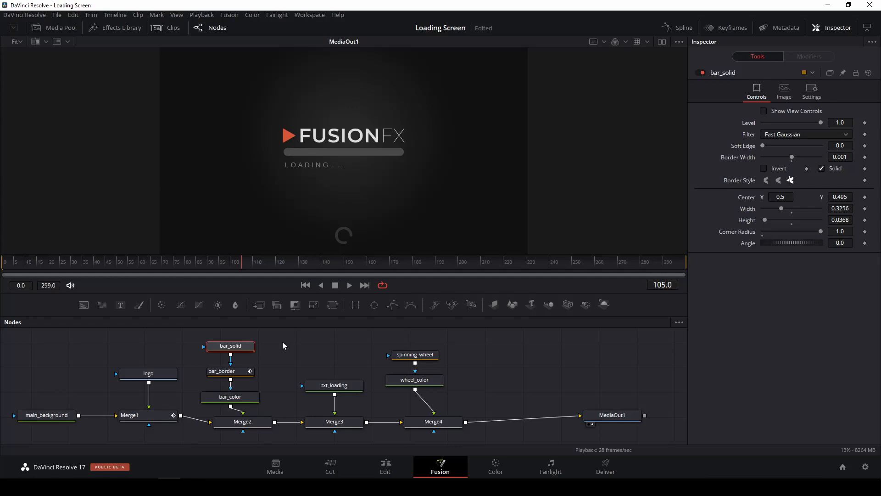
drag(244, 262, 254, 265)
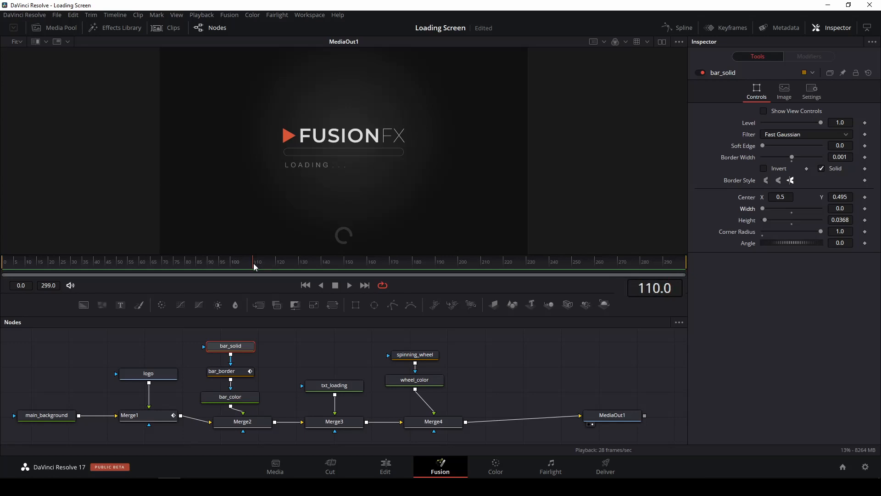
click(864, 208)
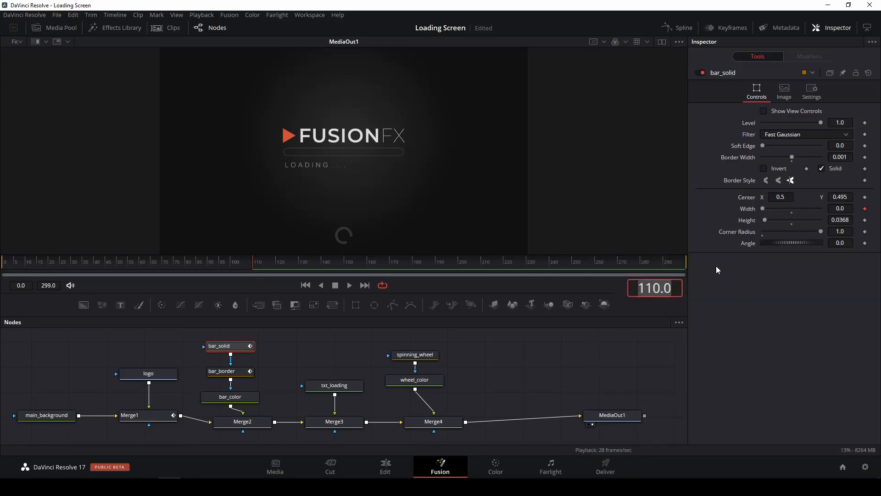
- Raise bar_solid's Width to 0.3269 at frame 230 so it fills the outline
text(230)
key(Return)
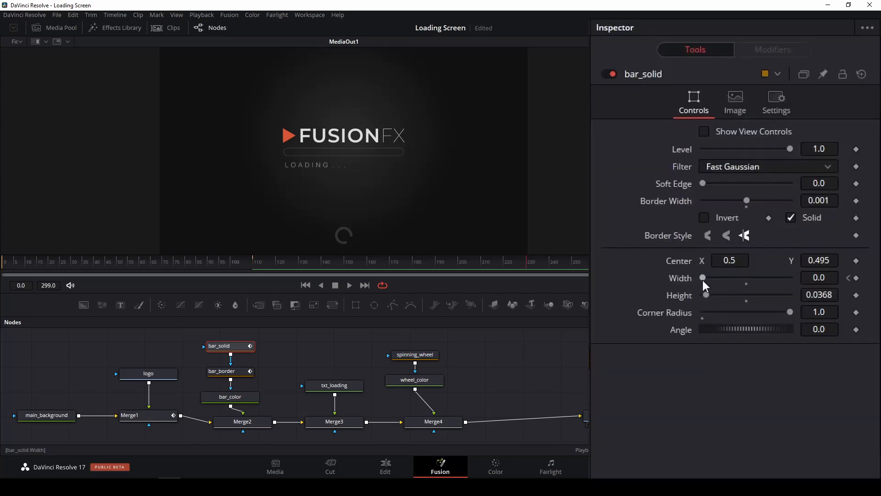
drag(701, 277, 731, 277)
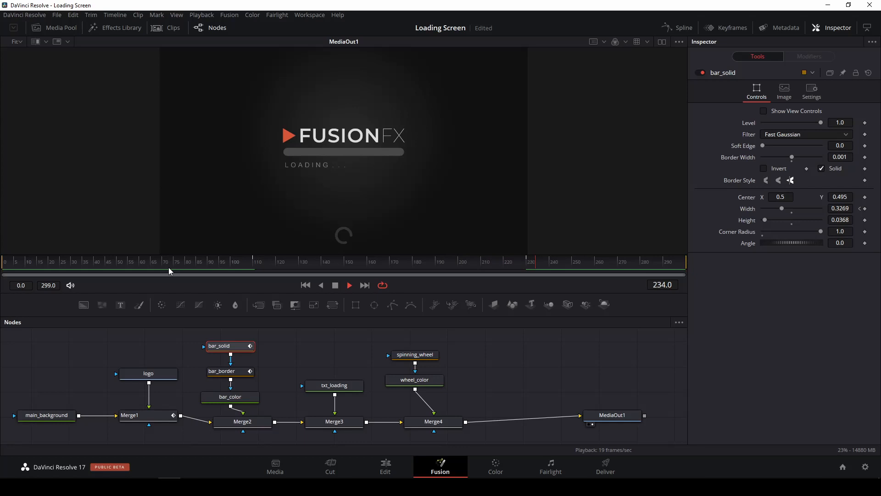
- Add a Width keyframe for bar_solid around frame 130 and increase its value slightly to vary the fill speed
drag(168, 268, 298, 268)
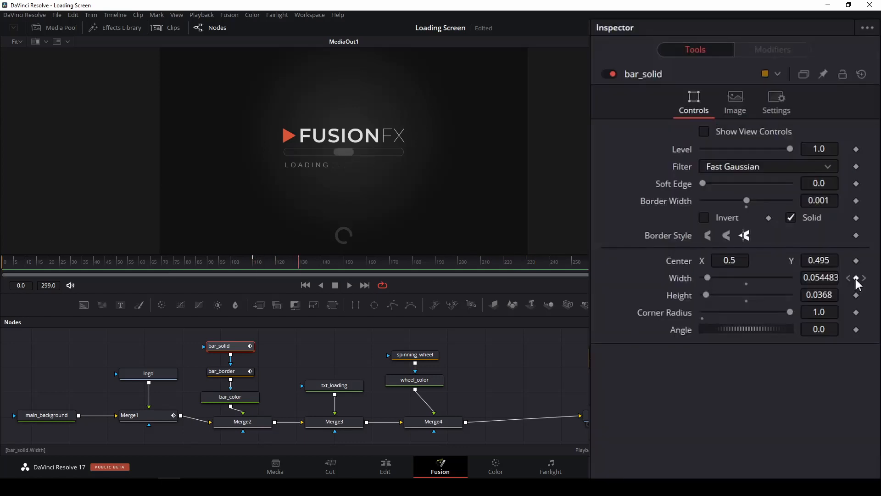
click(864, 208)
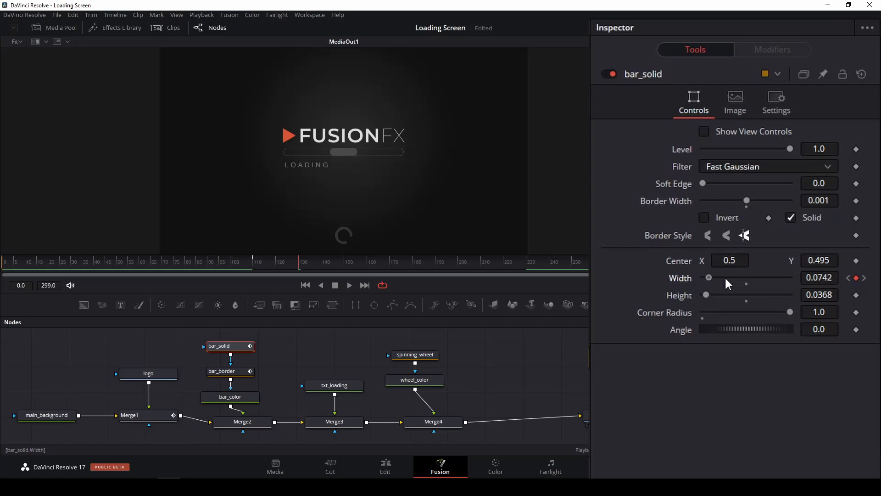
click(778, 209)
drag(725, 276, 736, 277)
- Set bar_solid's Width to 0.1942 at frame 213 and preview the uneven bar fill
drag(303, 266, 489, 270)
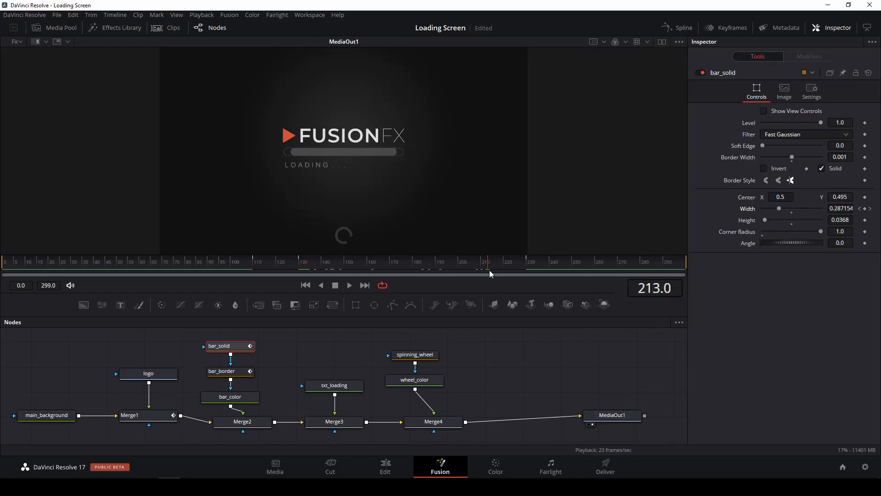
drag(777, 209, 774, 210)
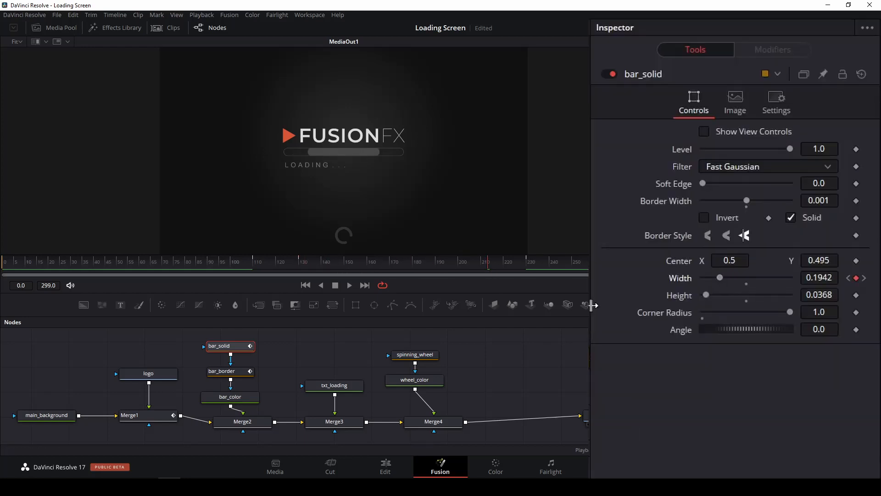
click(230, 267)
key(space)
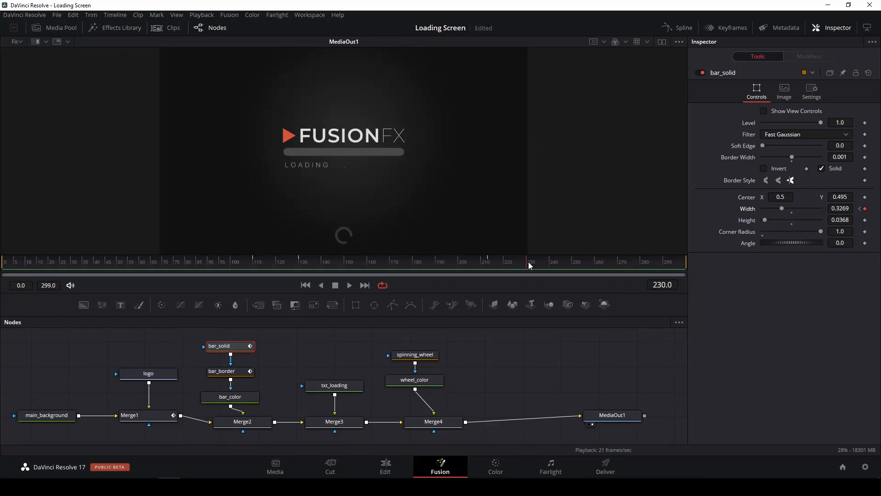
- Keyframe Merge2's Blend at 0 on frame 238 and at 1 on frame 244
drag(528, 265, 545, 268)
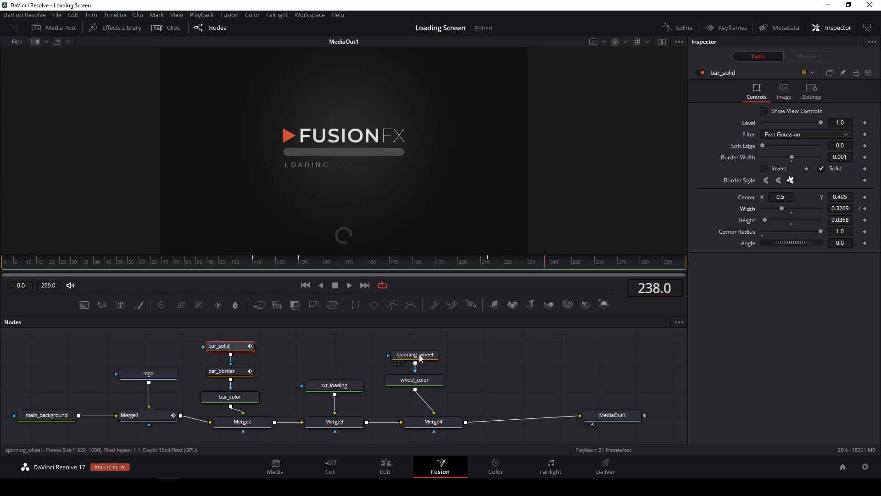
click(243, 422)
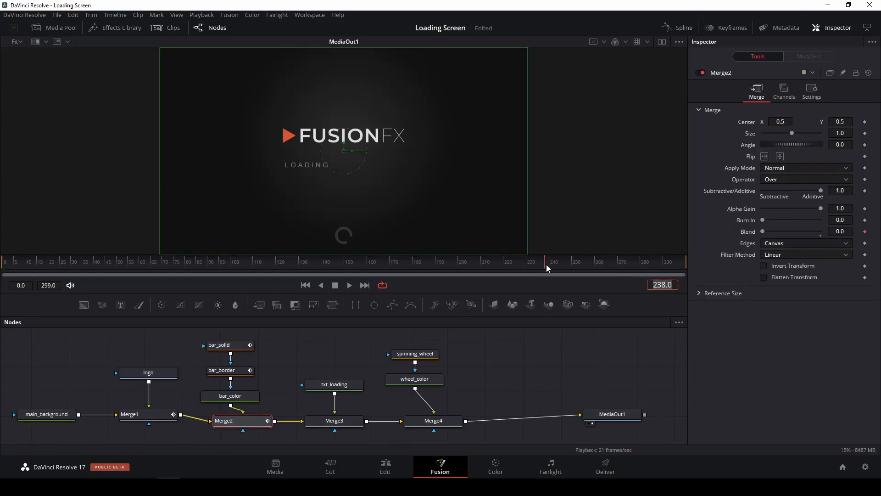
drag(546, 264, 559, 266)
drag(762, 231, 821, 231)
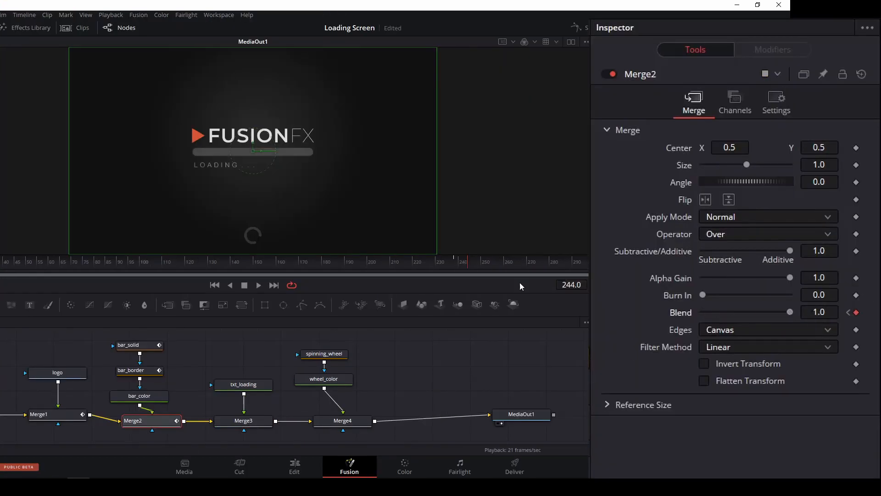
- Continue the bar's blinking by setting Merge2's Blend to 0 at frame 250 and 1 at frame 256
drag(556, 266, 573, 266)
drag(453, 263, 482, 265)
drag(788, 312, 702, 312)
drag(480, 266, 494, 265)
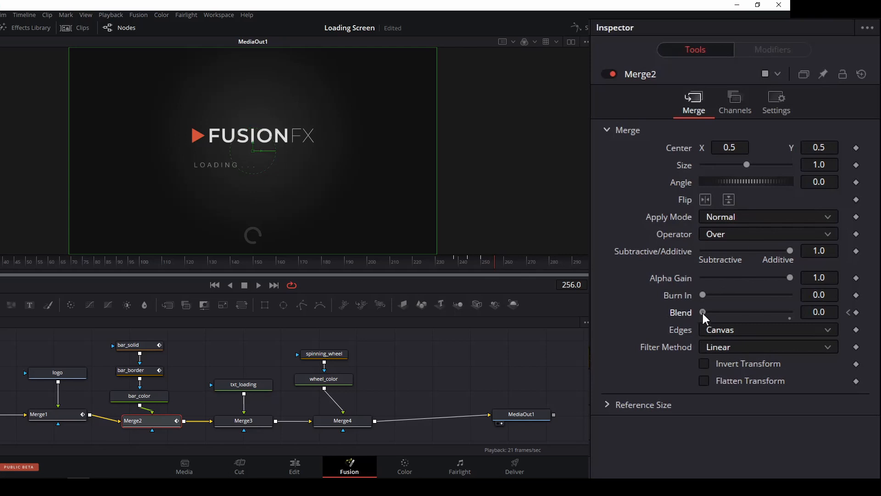
drag(703, 312, 789, 312)
- Set Merge2's Blend to 0 at frame 262 and 1 at frame 268, and preview the blinking bar
drag(495, 268, 511, 267)
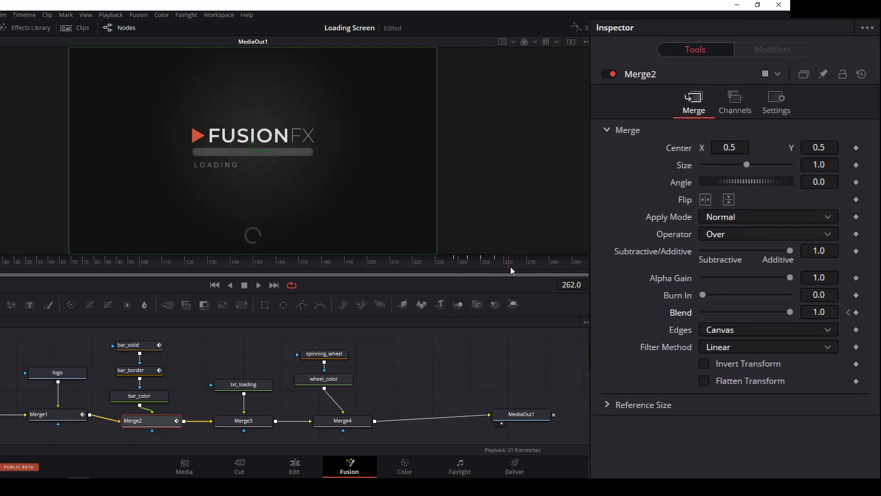
drag(789, 312, 702, 312)
drag(509, 267, 522, 268)
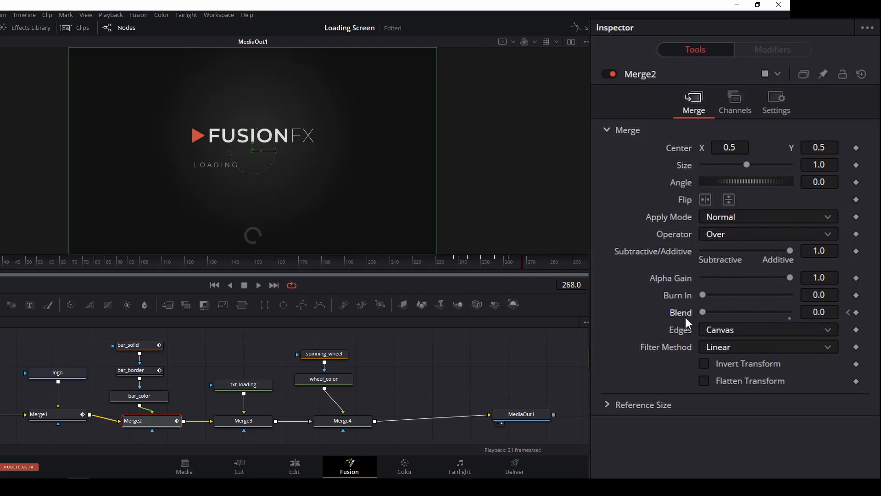
drag(702, 312, 789, 312)
key(space)
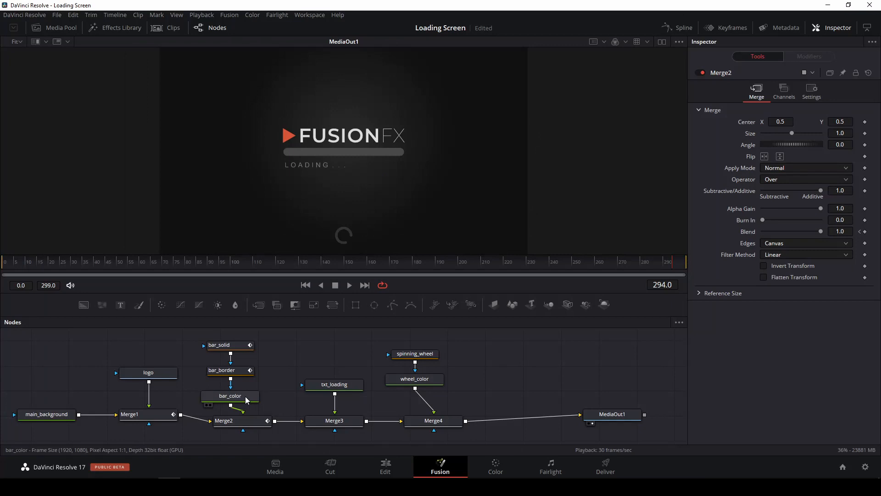
- Insert a Glow node after bar_color and increase its Glow strength
click(246, 400)
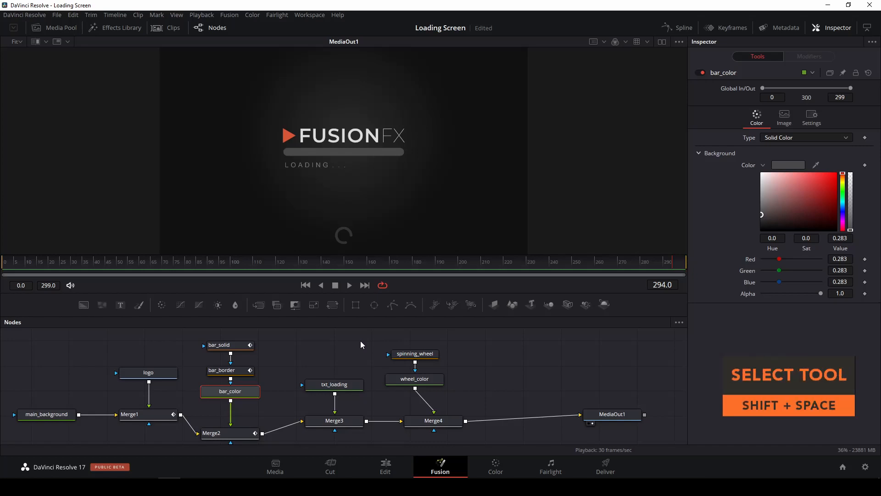
key(shift+space)
text(glow)
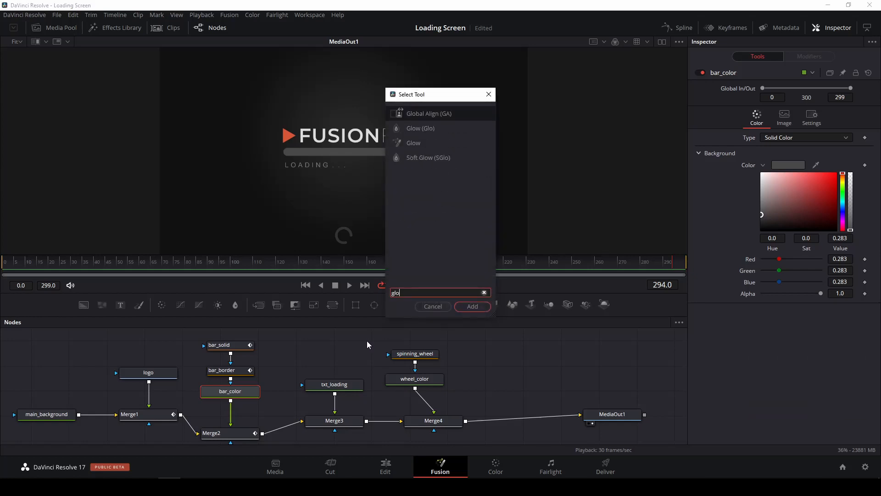
click(472, 306)
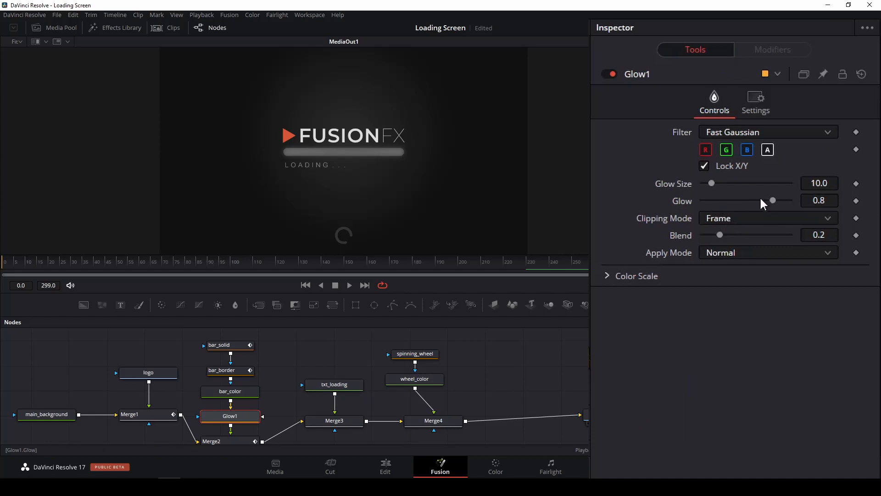
drag(773, 202, 783, 199)
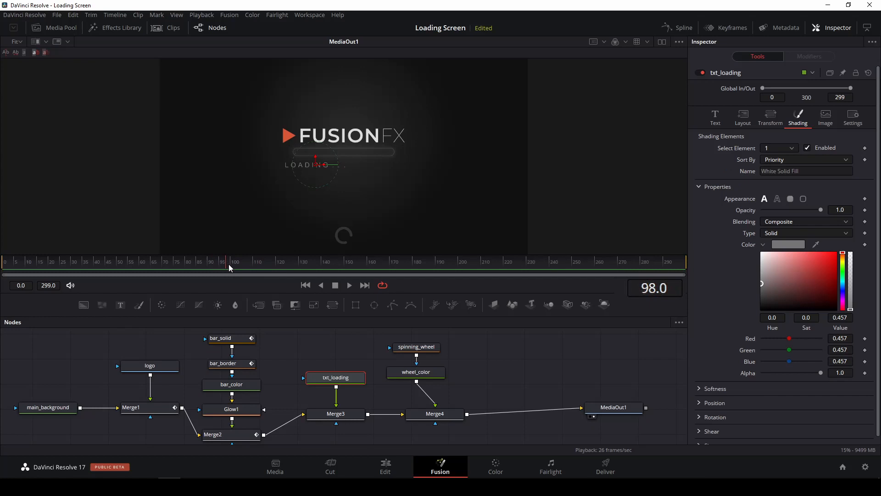
- Fade in the loading text by keyframing Merge3's Blend at 1 on frame 105 and at 0 on frame 80
drag(229, 264, 244, 265)
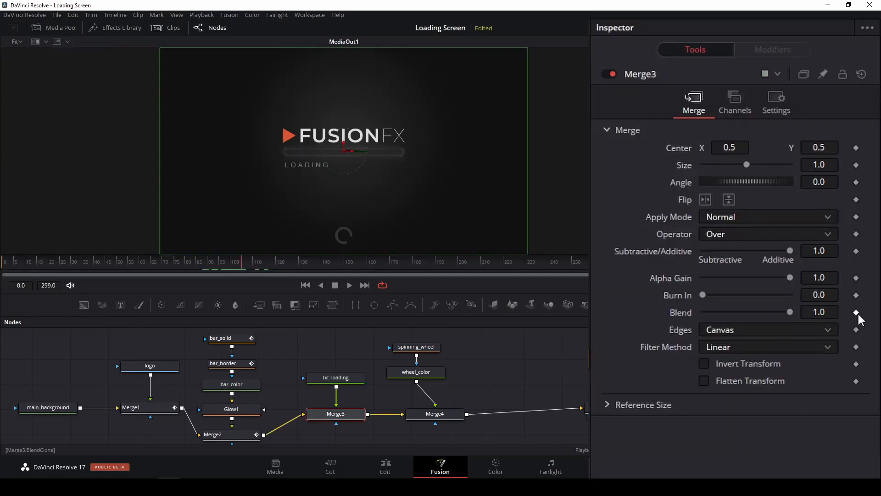
click(865, 231)
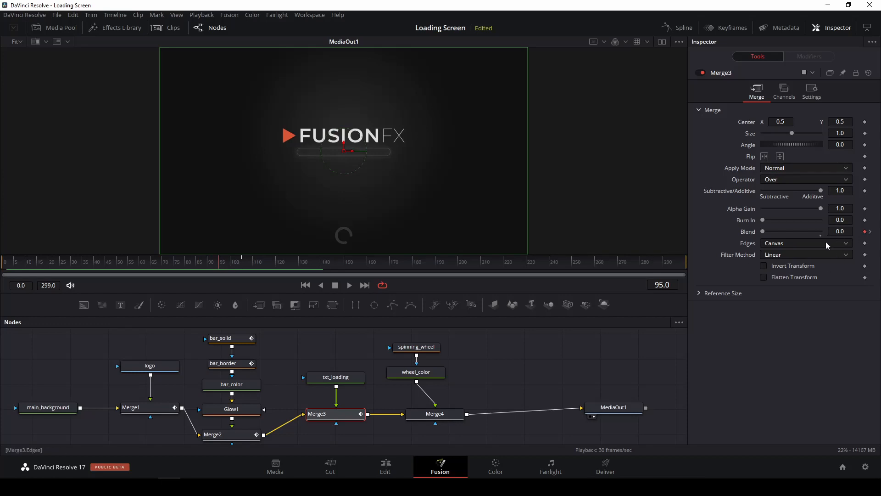
click(197, 263)
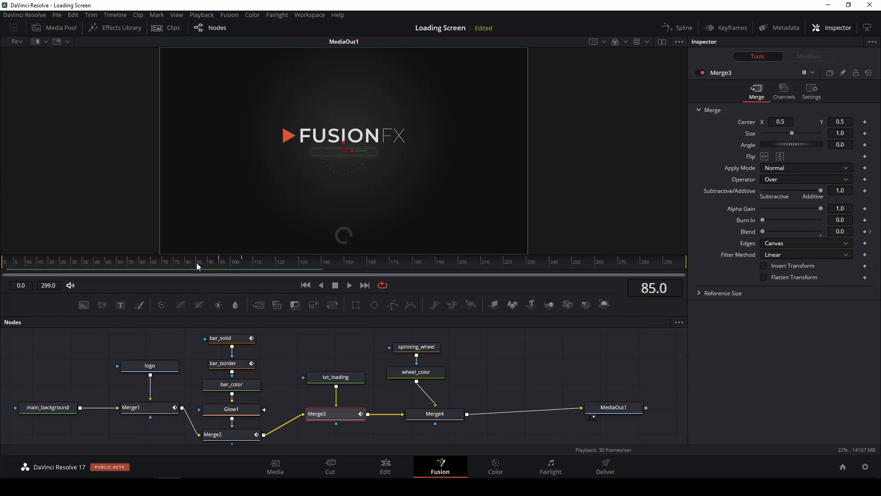
drag(197, 263, 187, 263)
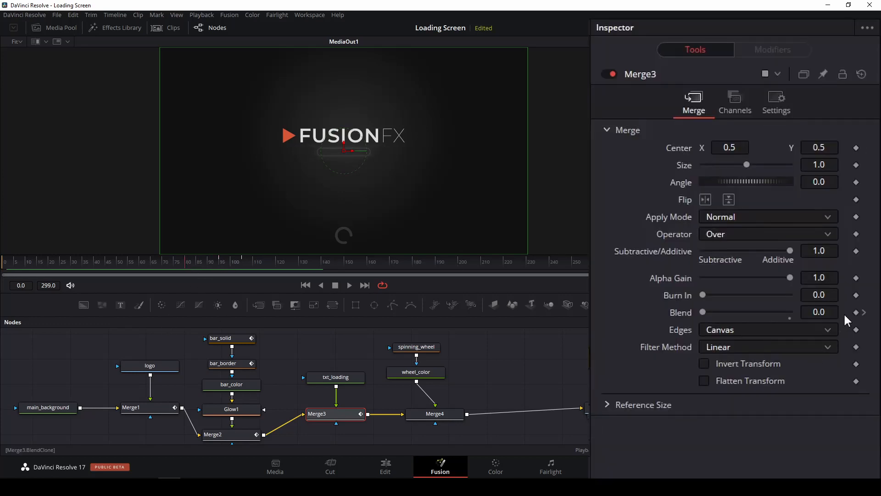
click(856, 312)
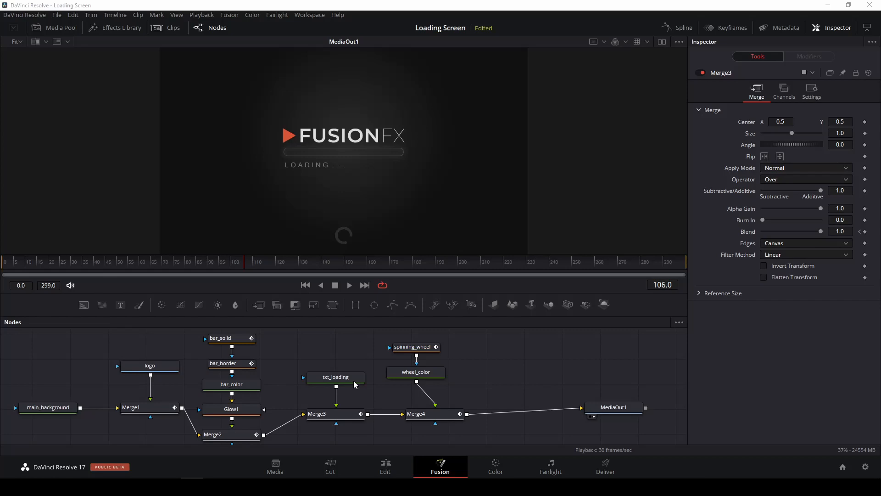
- Start the loading text's blinking by keyframing Merge3's Blend at 1 on frame 120 and at 0 on frame 135
click(243, 263)
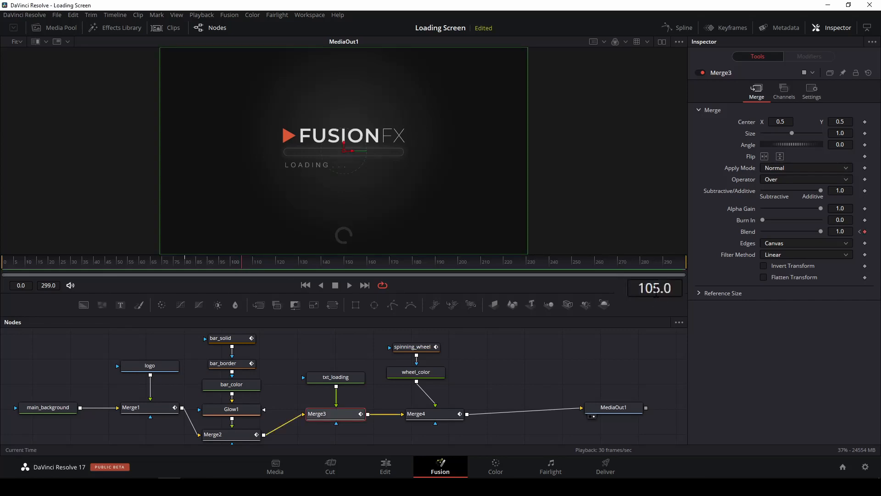
click(656, 292)
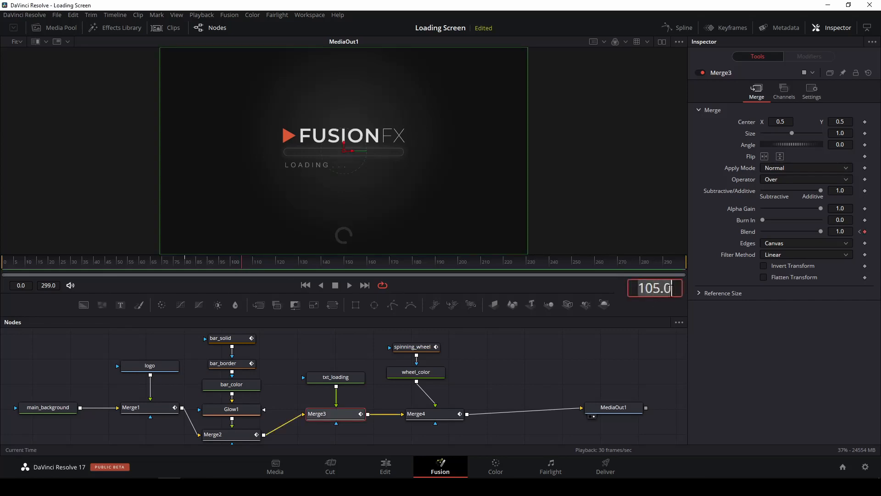
text(120)
key(Return)
text(135)
key(Return)
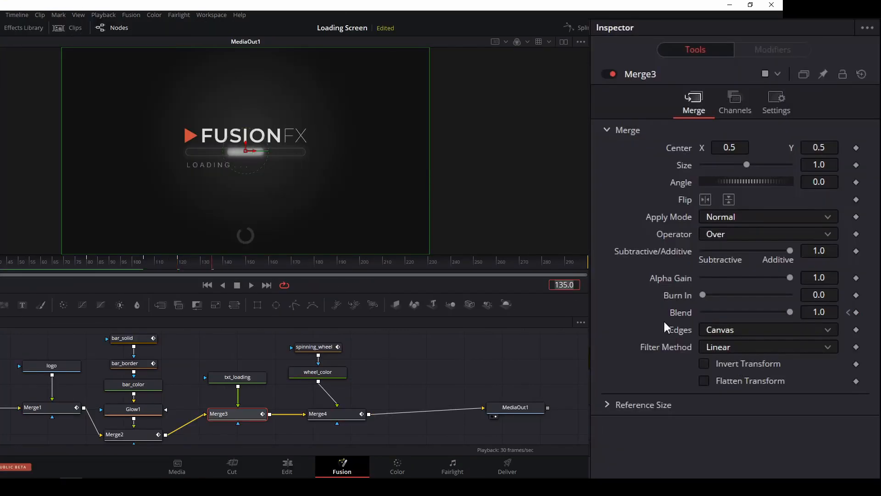
double_click(748, 232)
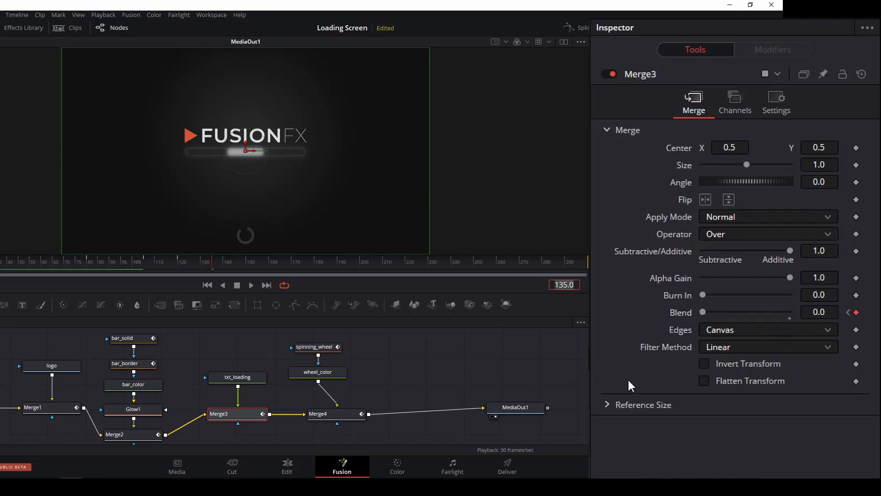
- Continue the loading text's blinking with alternating Merge3 Blend keyframes at frames 150, 165 and 180
text(150)
key(Return)
double_click(563, 285)
drag(703, 312, 684, 312)
text(165)
key(Return)
double_click(564, 285)
text(180)
key(Return)
- Extend the loading text's blinking with alternating Merge3 Blend keyframes at frames 195, 210 and 225
double_click(563, 285)
text(195)
key(Return)
double_click(564, 285)
text(210)
key(Return)
double_click(564, 284)
text(225)
key(Return)
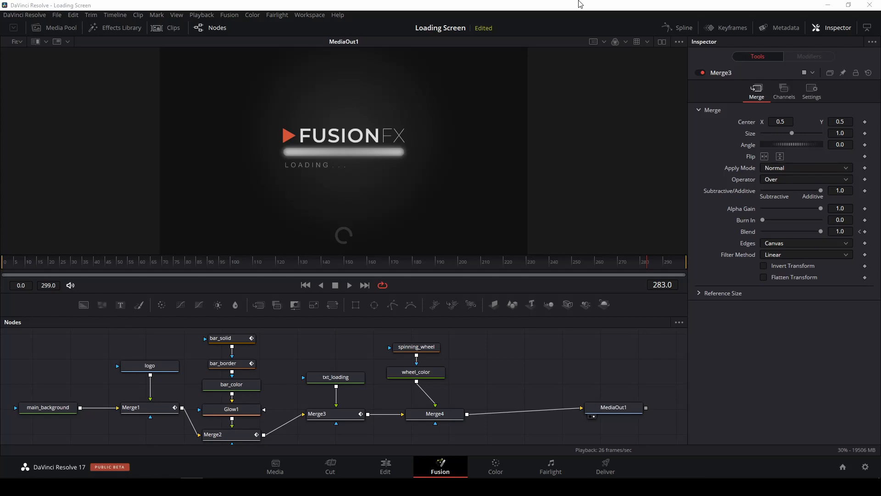
- Fade in the spinning wheel by keyframing Merge4's Blend at 1 on frame 110 and 0 on frame 90, and preview it
click(443, 414)
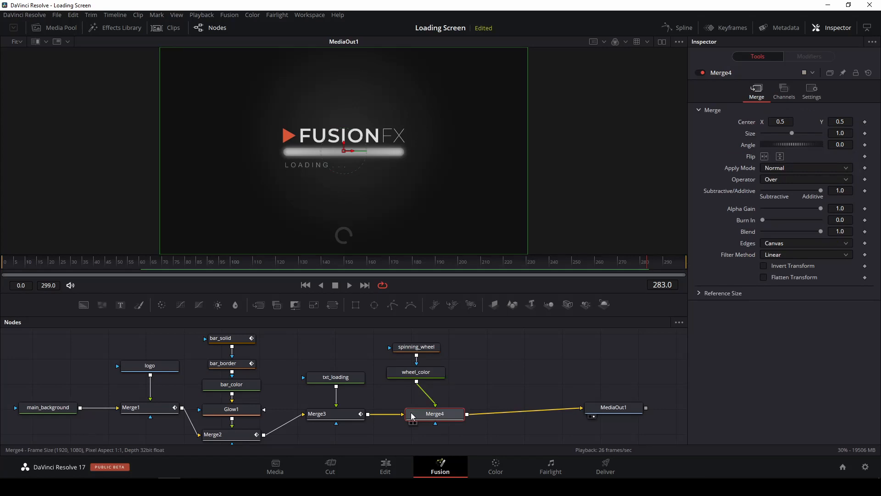
drag(258, 263, 252, 263)
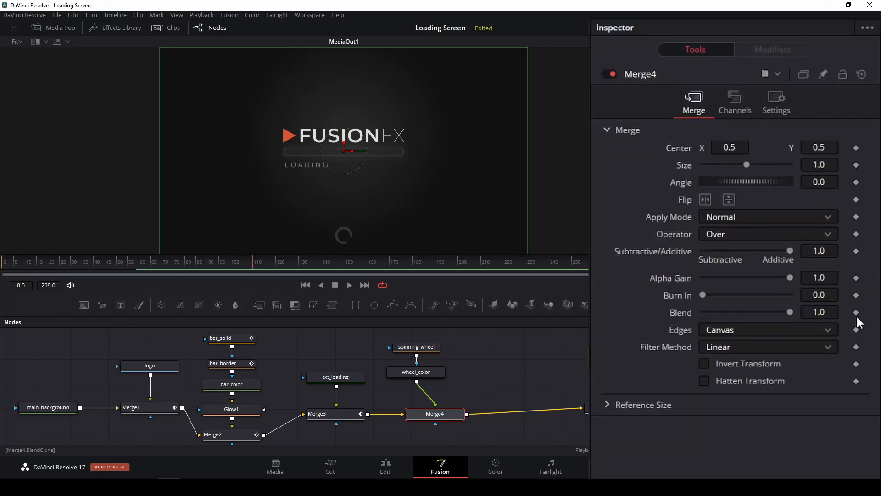
click(864, 231)
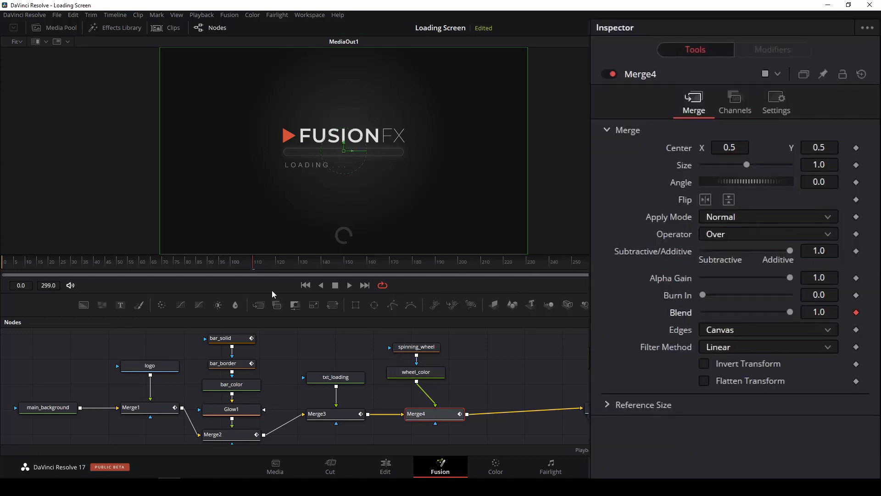
click(250, 264)
drag(249, 264, 209, 265)
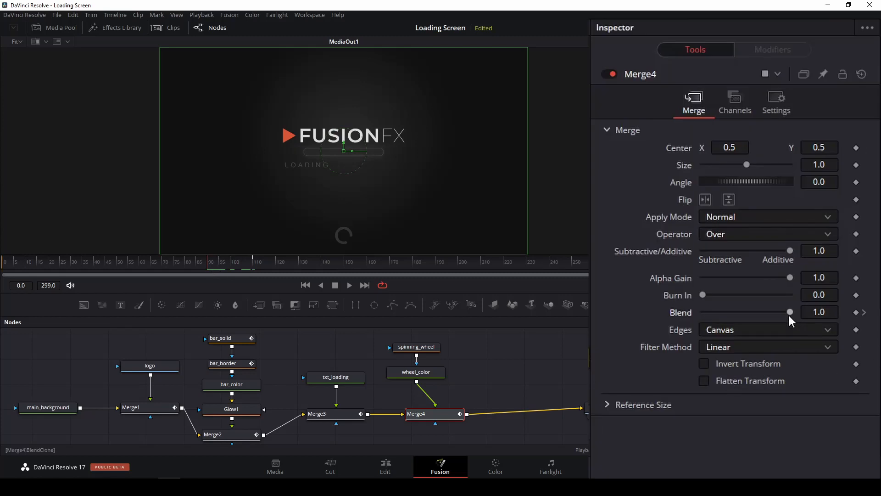
drag(789, 312, 660, 310)
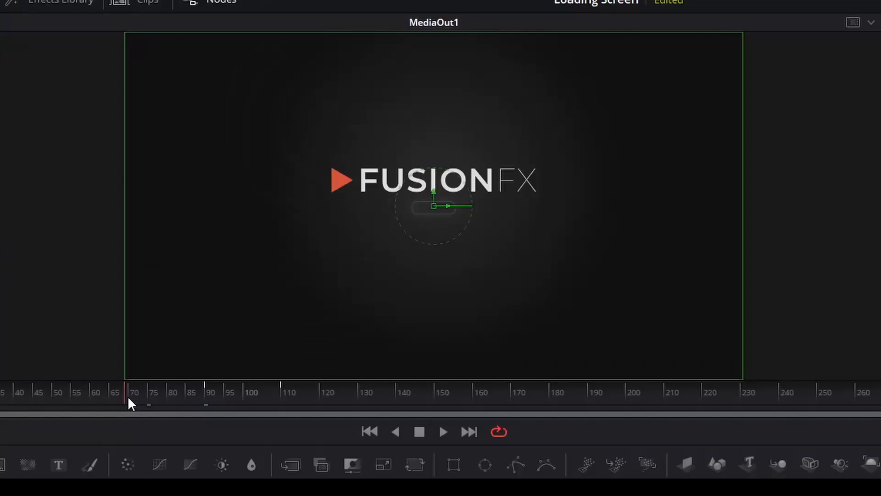
key(space)
key(space)
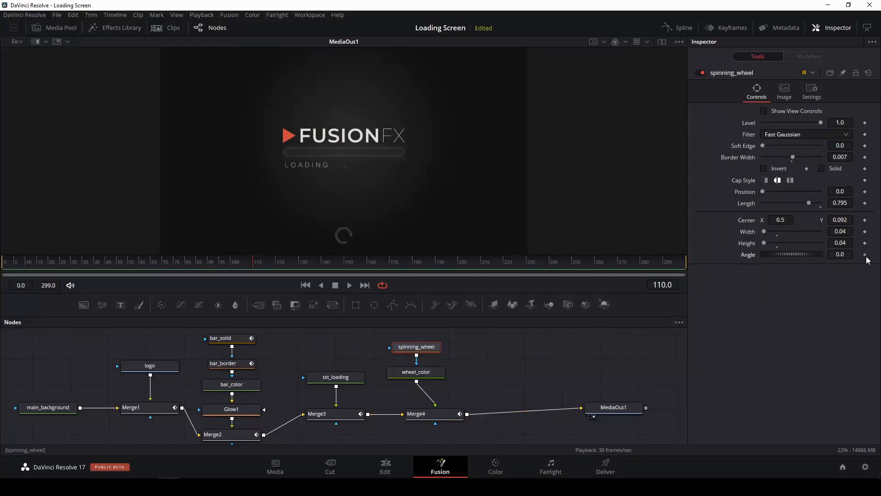
- Animate the spinning_wheel node's rotation by keyframing its Angle at 0 on frame 110 and lowering it late in the timeline
click(865, 254)
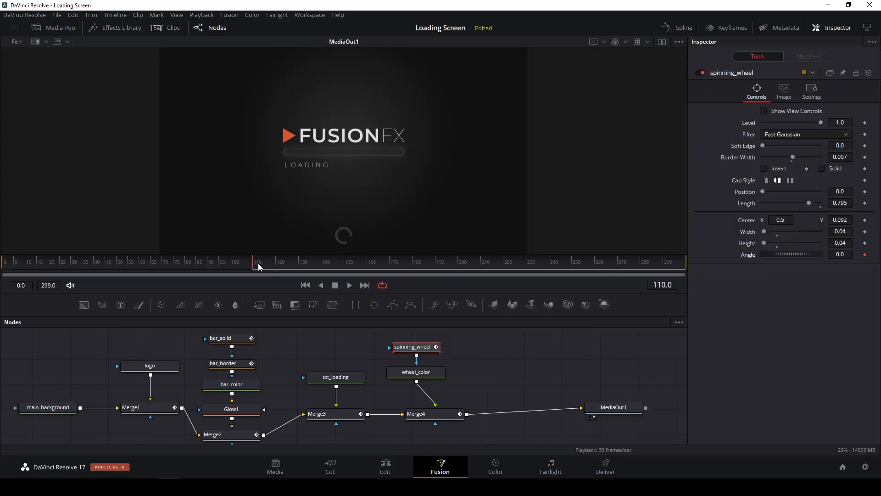
drag(258, 263, 521, 268)
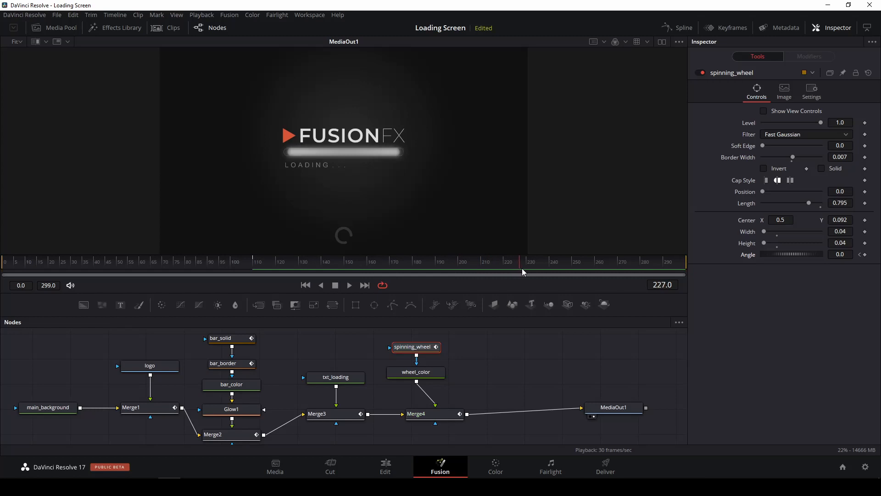
drag(812, 257, 748, 260)
drag(680, 355, 477, 357)
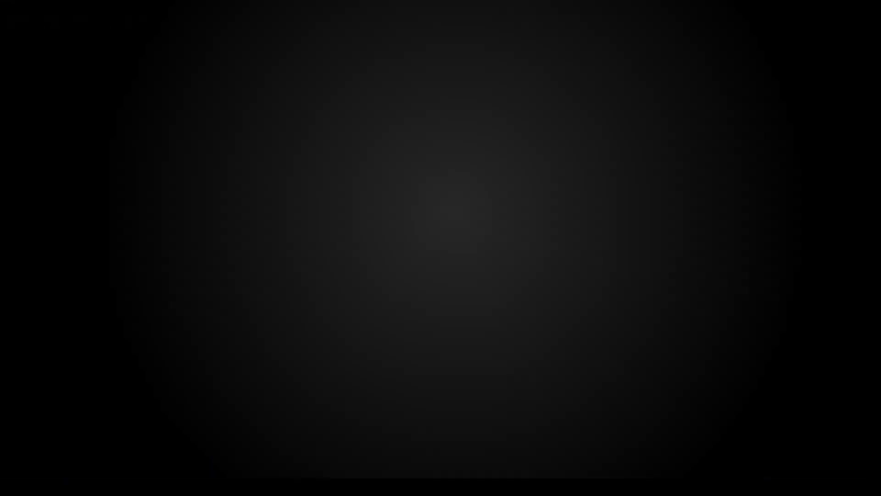